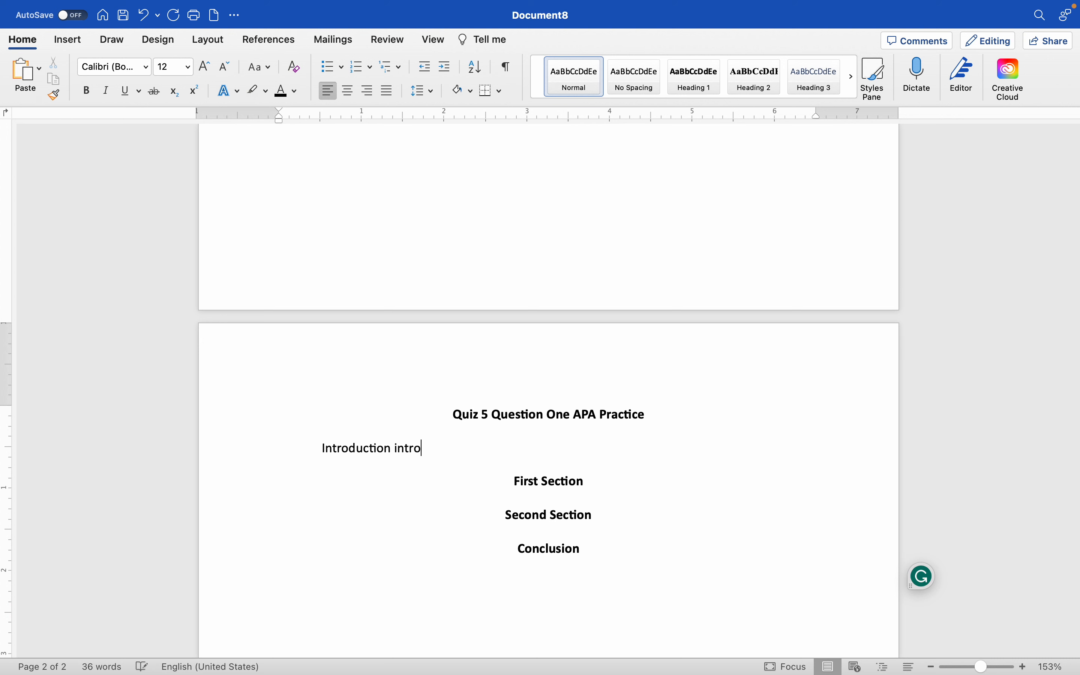
# Step: Write the opening sentence "Introduction introduction introduction." under the paper title
pyautogui.write('duction introduction,')
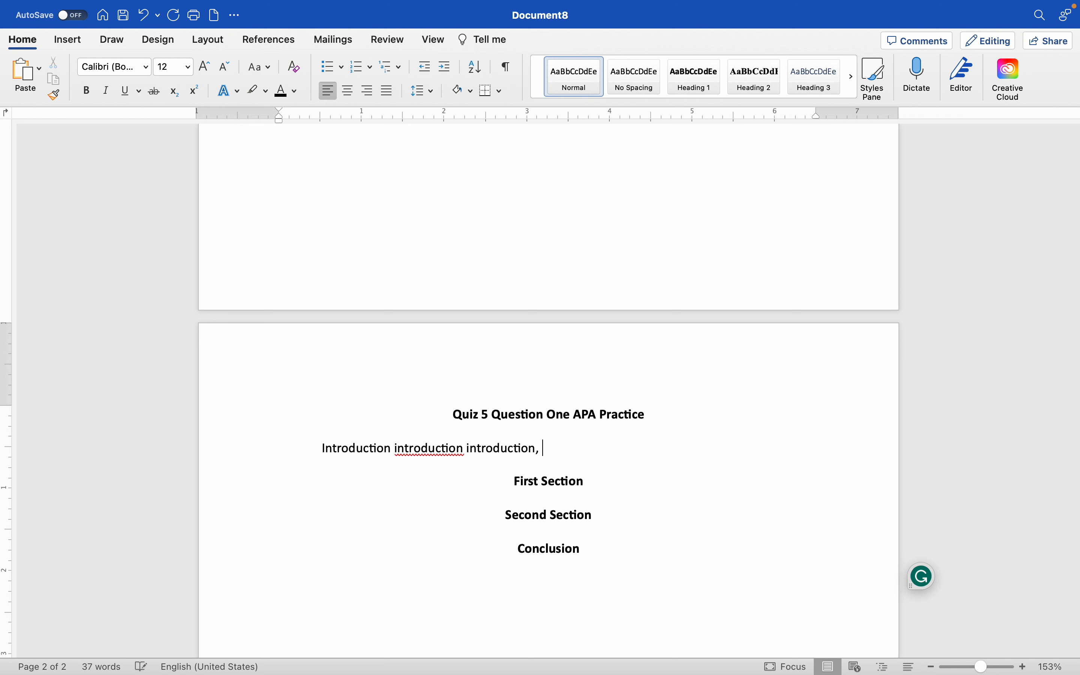
pyautogui.press('BackSpace')
pyautogui.press('BackSpace')
pyautogui.write('.')
# Step: Delete one of the flagged repeated words from the introduction sentence
pyautogui.rightClick(439, 448)
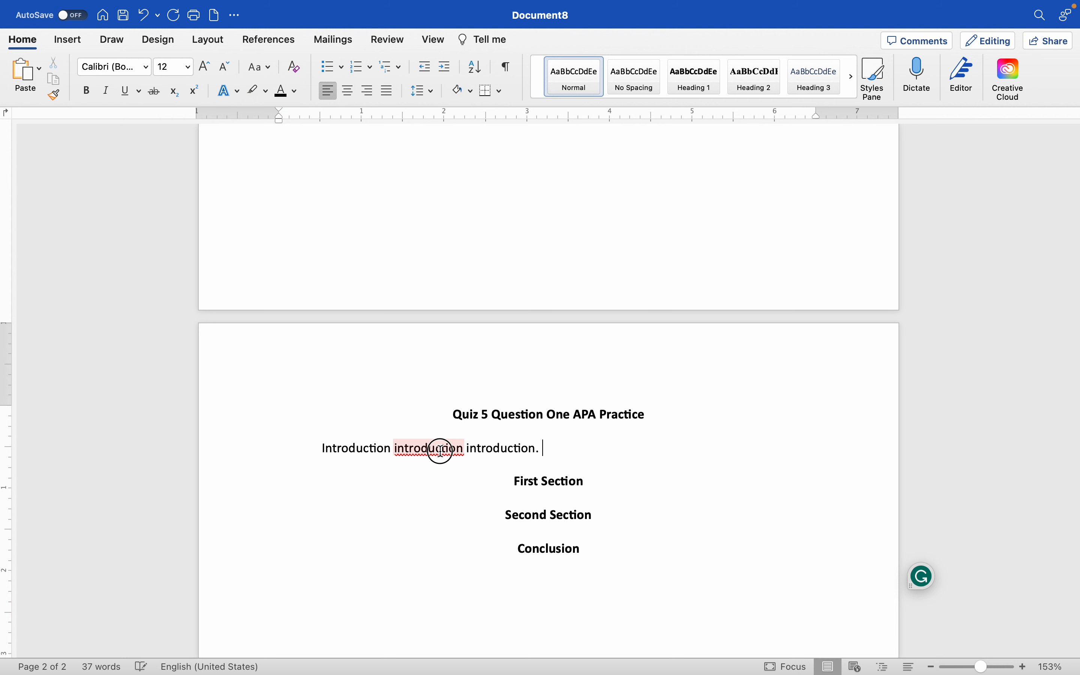
pyautogui.click(413, 509)
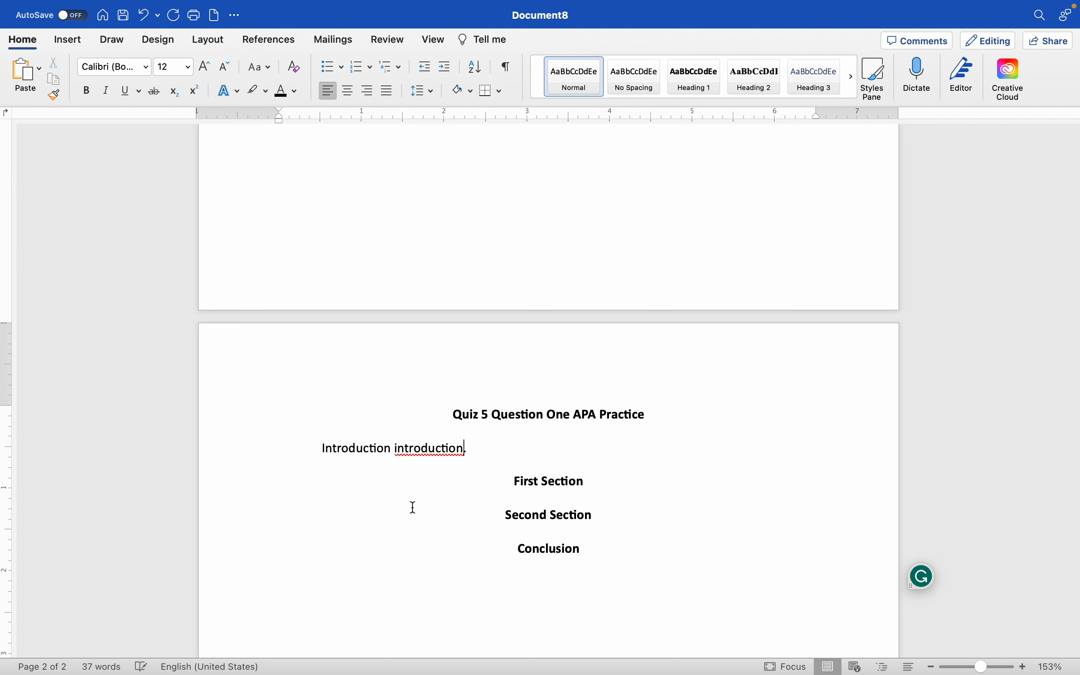
pyautogui.rightClick(425, 448)
pyautogui.click(470, 415)
pyautogui.click(463, 448)
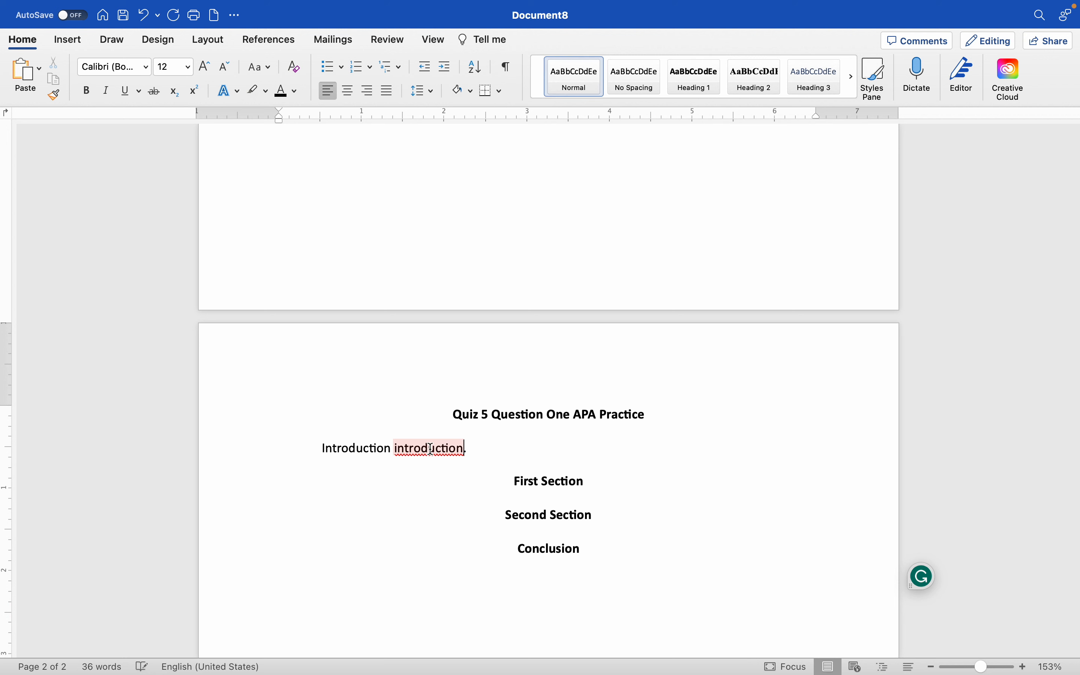
# Step: Copy the word "introduction" and paste it three times within the opening sentence
pyautogui.doubleClick(429, 447)
pyautogui.press('super+c')
pyautogui.rightClick(402, 452)
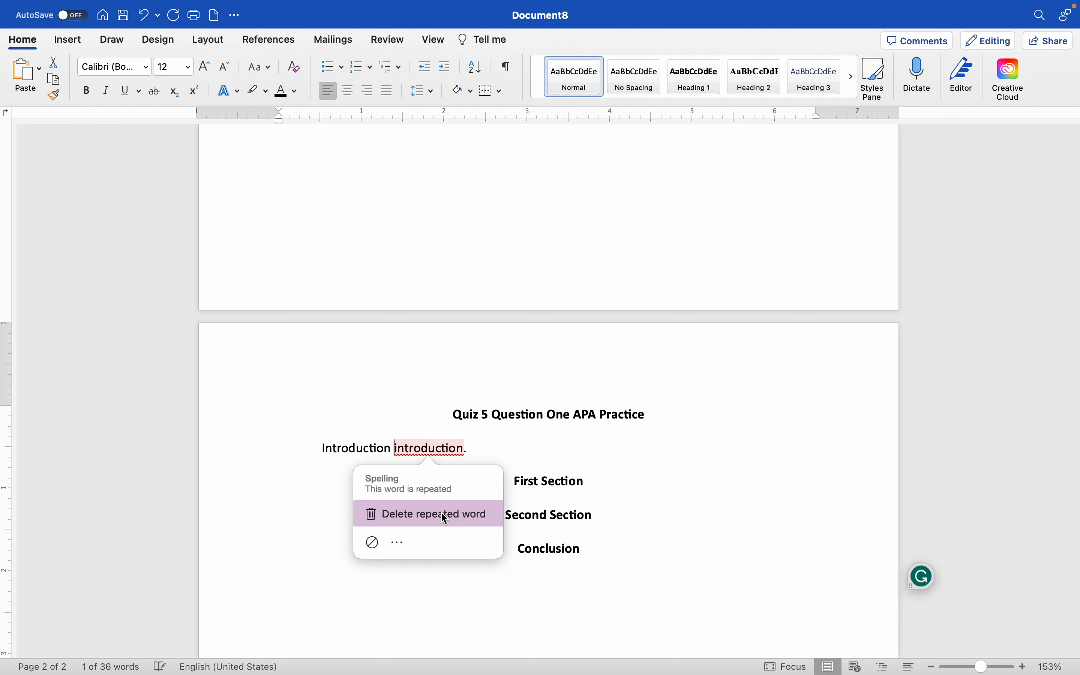
pyautogui.press('super+z')
pyautogui.press('super+v')
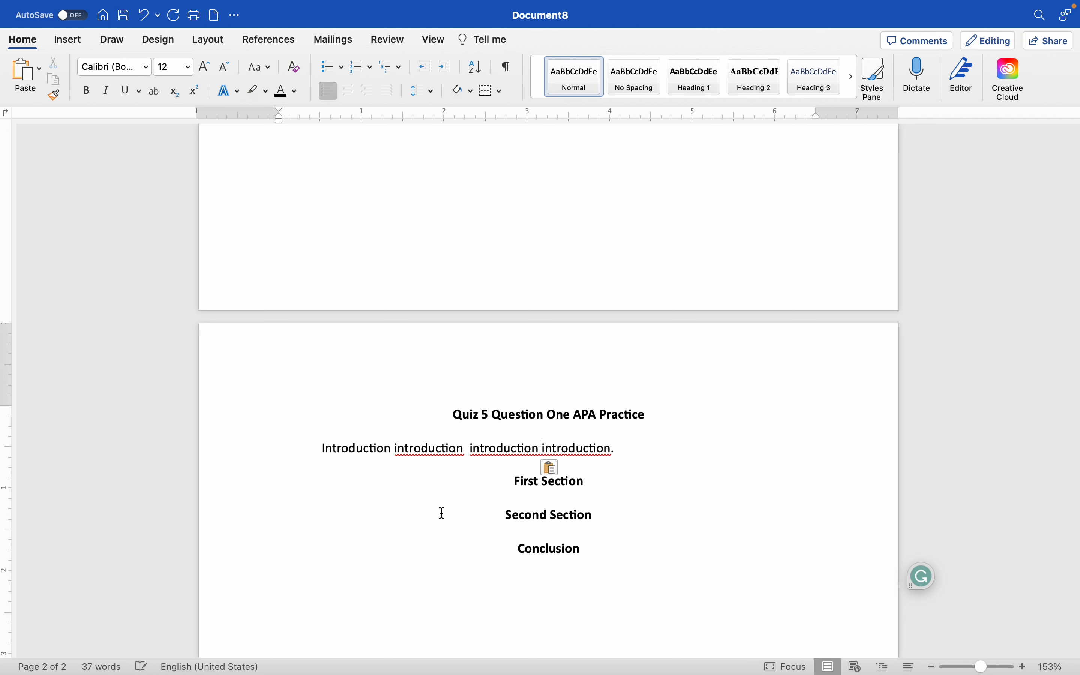
pyautogui.press('super+v')
# Step: Copy the whole introduction sentence and paste it four times to build a full introduction paragraph
pyautogui.tripleClick(444, 434)
pyautogui.press('super+c')
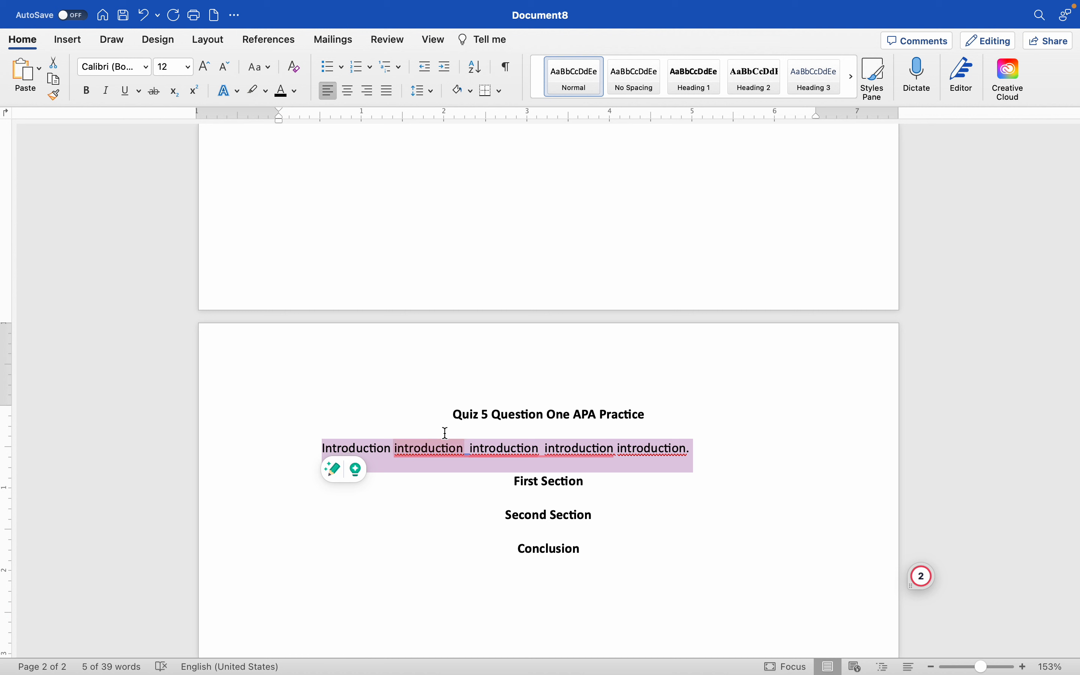
pyautogui.click(699, 449)
pyautogui.press('super+v')
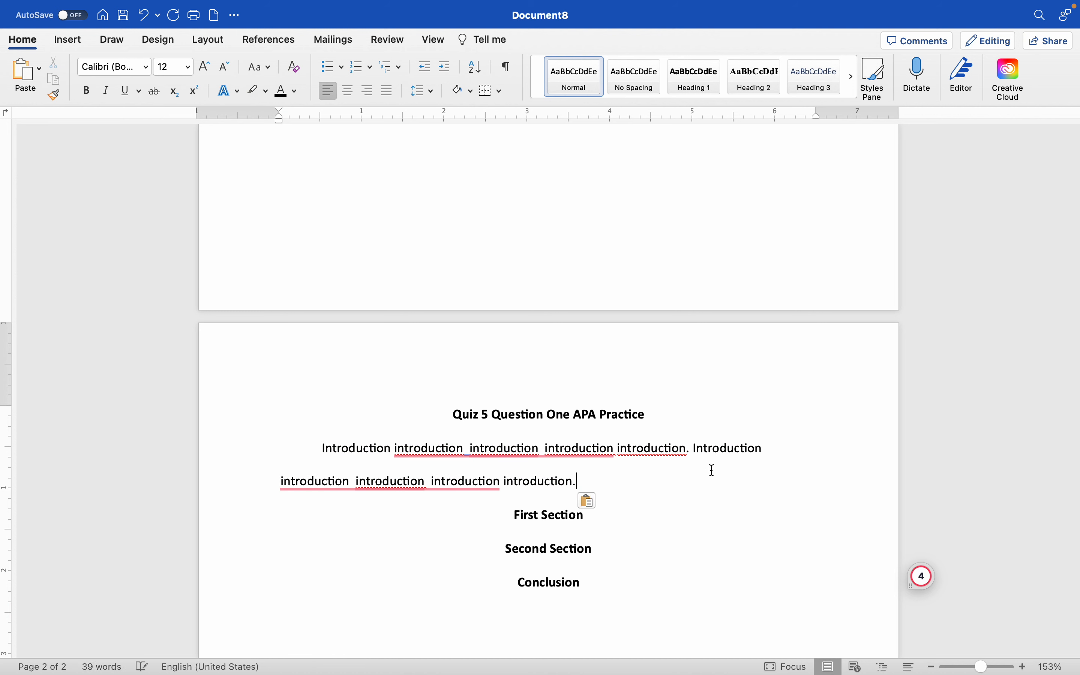
pyautogui.press('super+v')
pyautogui.press('super+v')
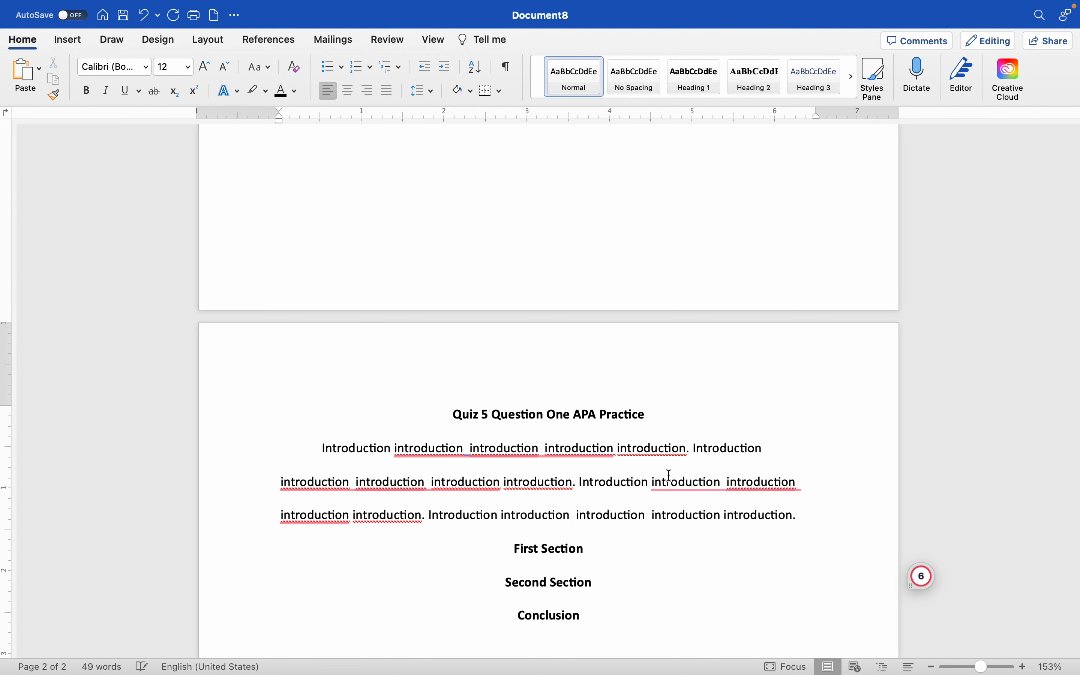
pyautogui.press('super+v')
pyautogui.press('super+v')
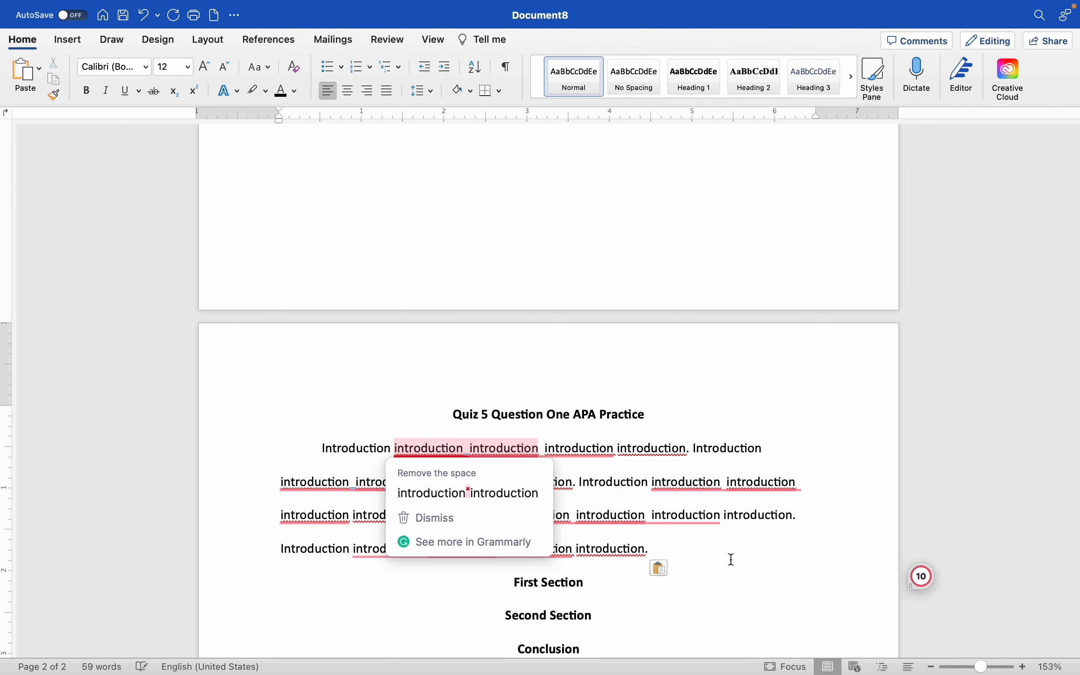
# Step: Add an indented line reading "First section text first section text." beneath the First Section heading
pyautogui.scroll(-4, 730, 492)
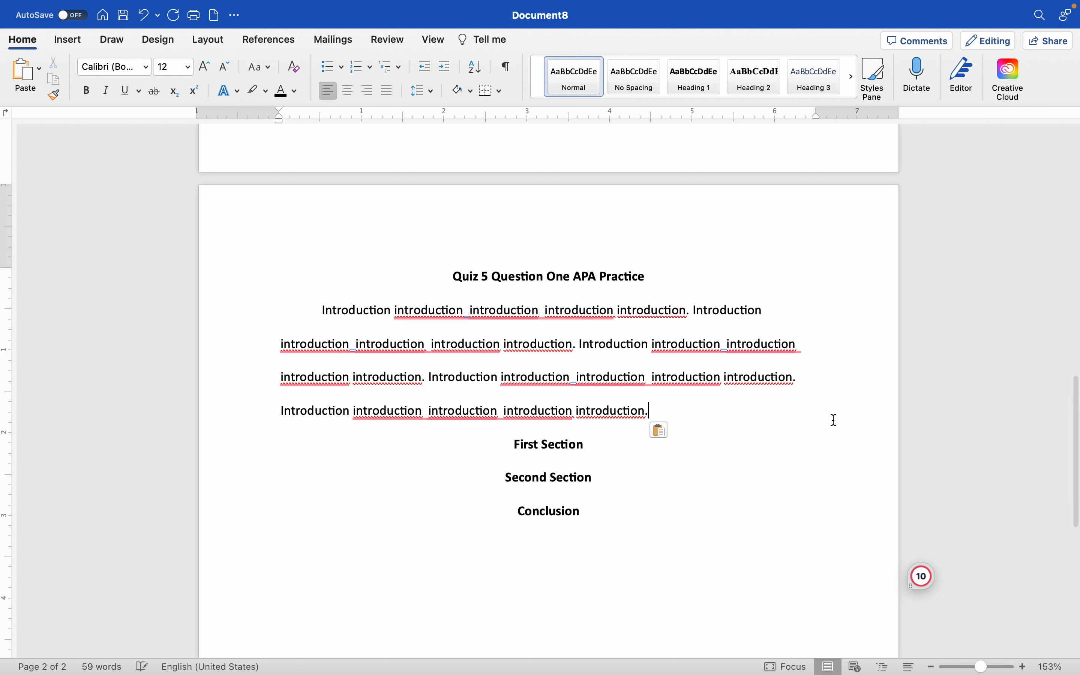
pyautogui.click(592, 444)
pyautogui.press('Return')
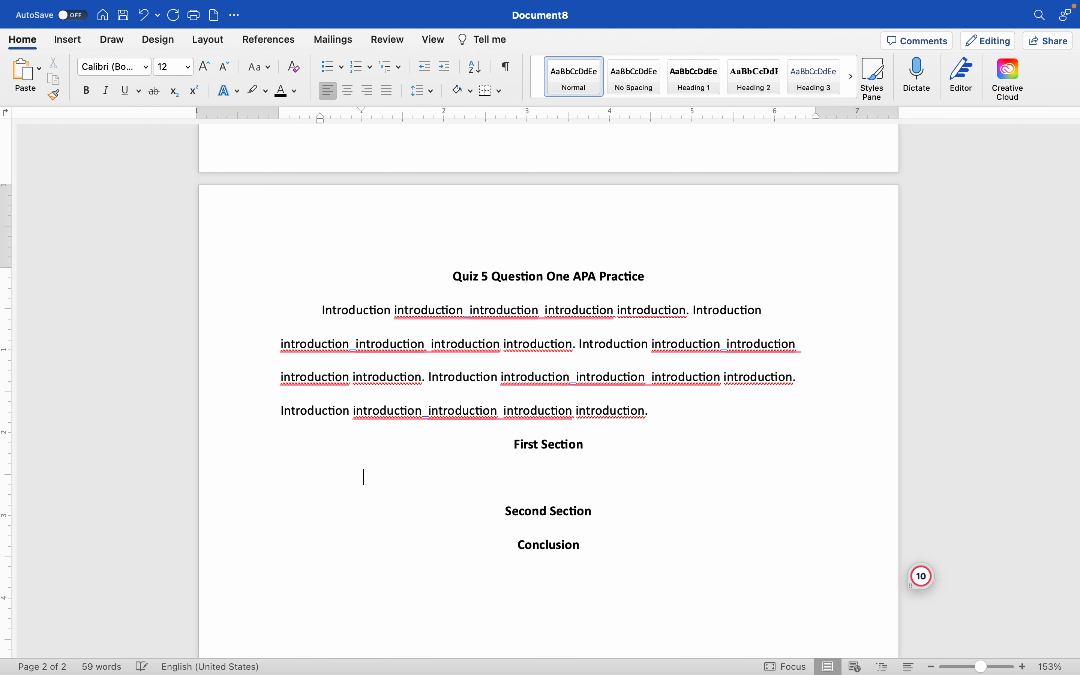
pyautogui.press('Tab')
pyautogui.write('First section text first section text.')
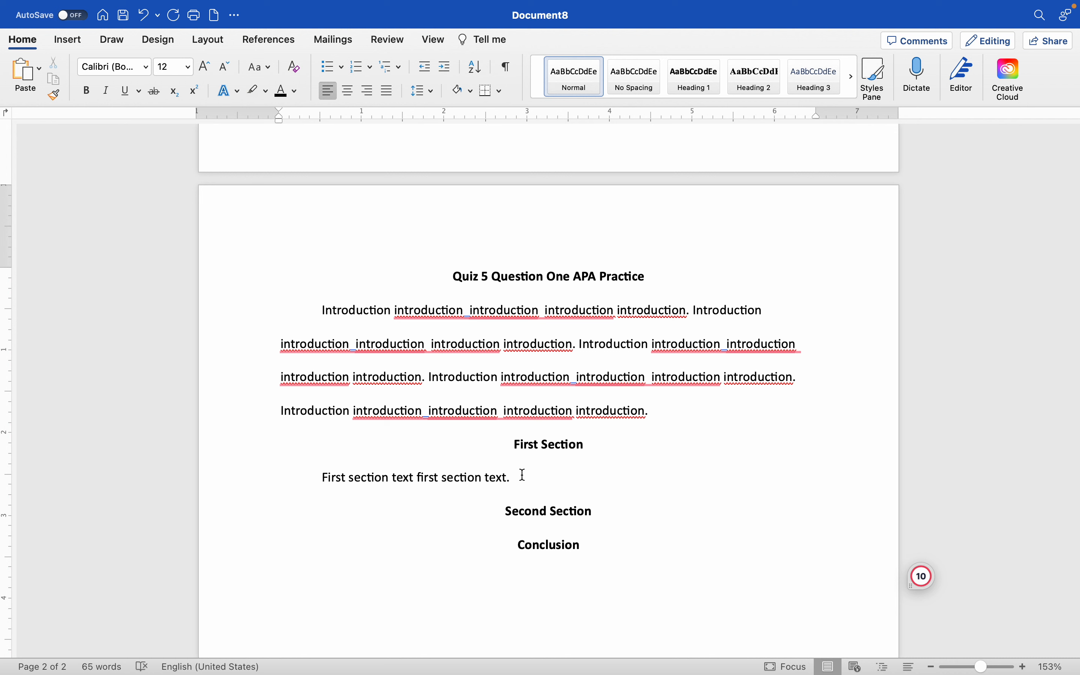
# Step: Copy the First Section sentence and paste it seven times to fill out the paragraph
pyautogui.moveTo(524, 474); pyautogui.dragTo(324, 476)
pyautogui.press('super+c')
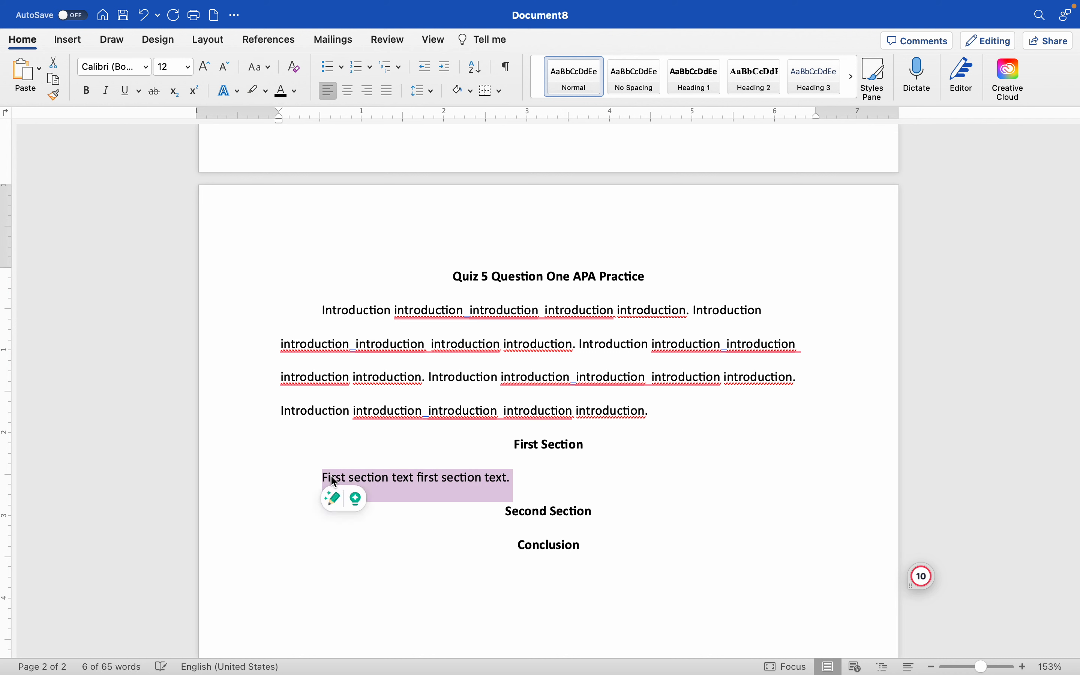
pyautogui.click(540, 479)
pyautogui.press('super+v')
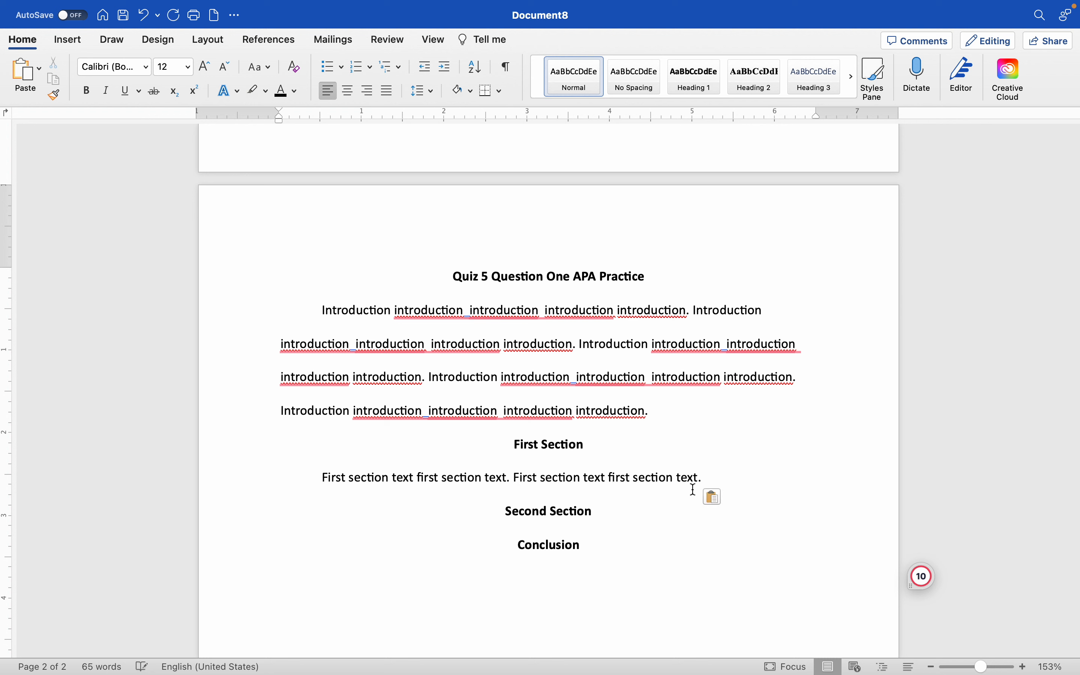
pyautogui.press('super+v')
pyautogui.press('super+v')
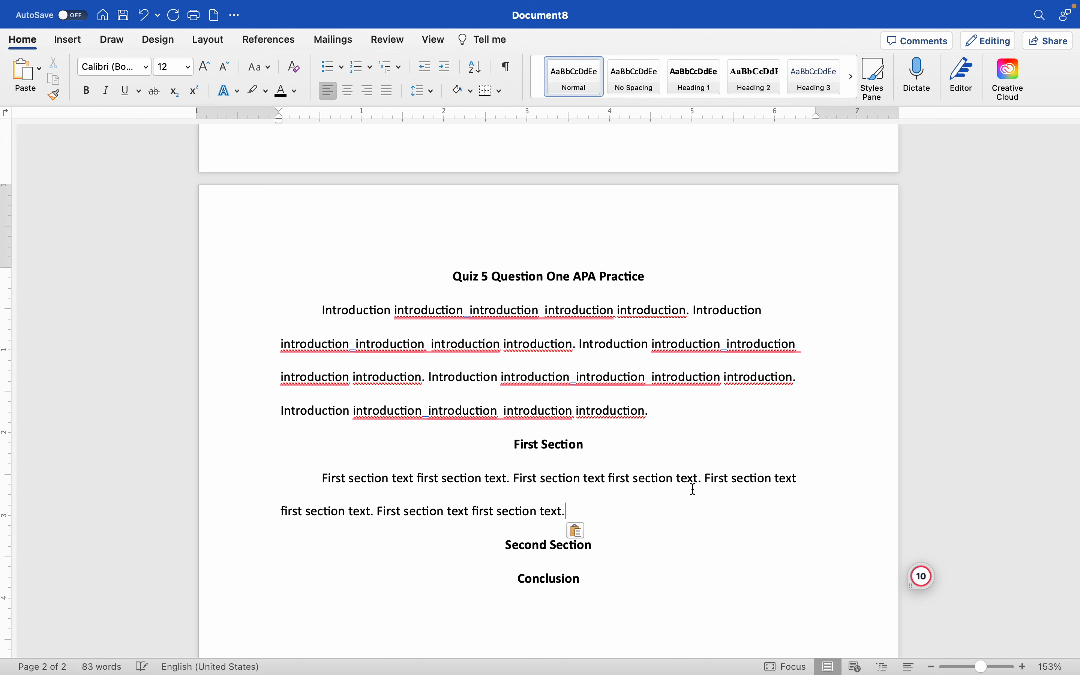
pyautogui.press('super+v')
pyautogui.press('super+v')
pyautogui.press('super+v')
pyautogui.press('super+v')
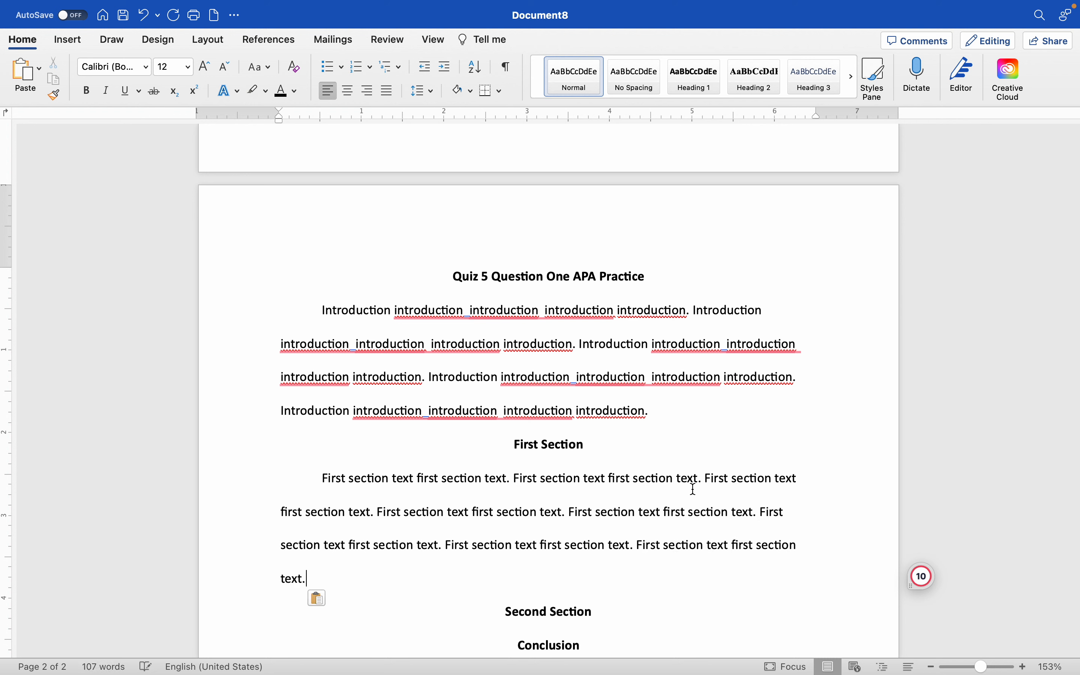
# Step: Add a line reading "Second section text." beneath the Second Section heading
pyautogui.scroll(-5, 388, 576)
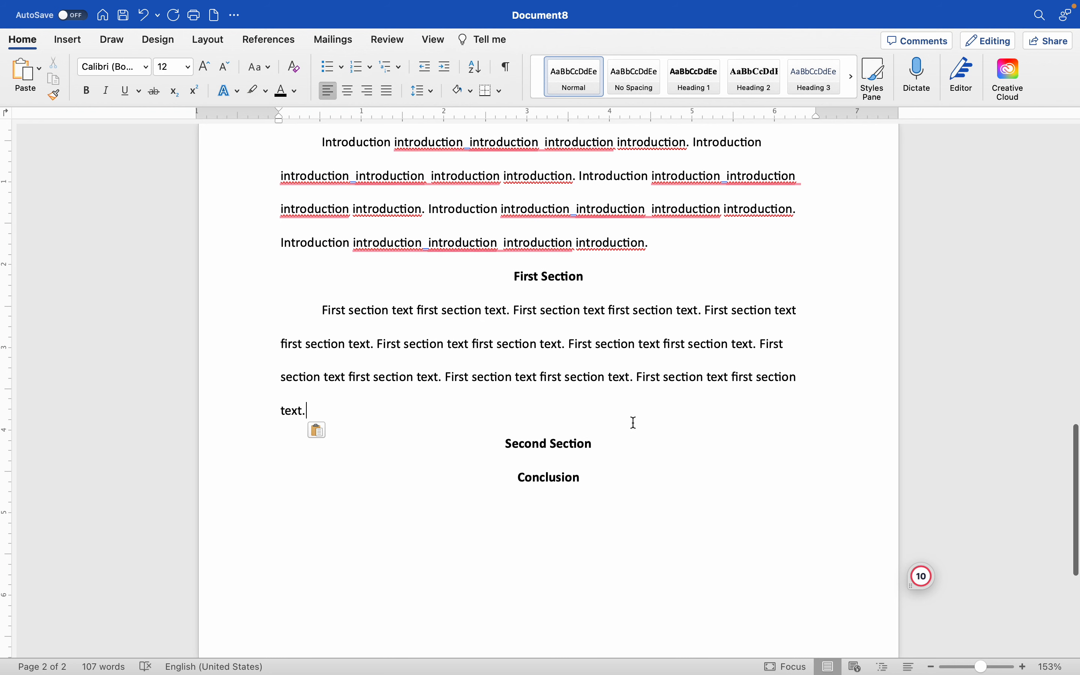
pyautogui.click(599, 441)
pyautogui.press('Return')
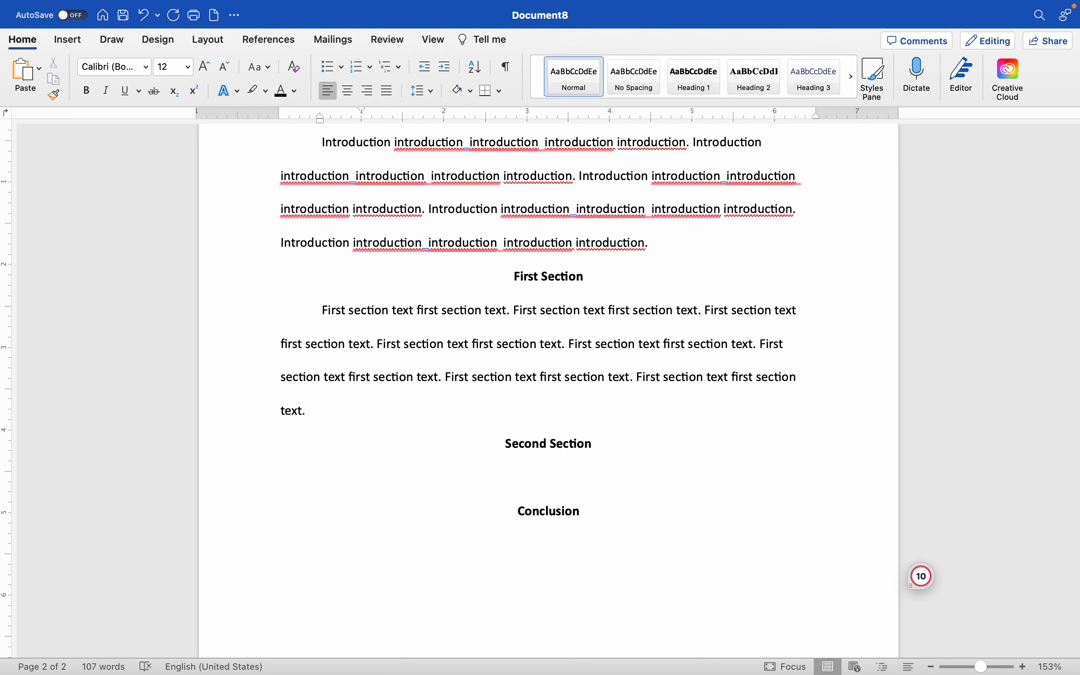
pyautogui.write('Second ')
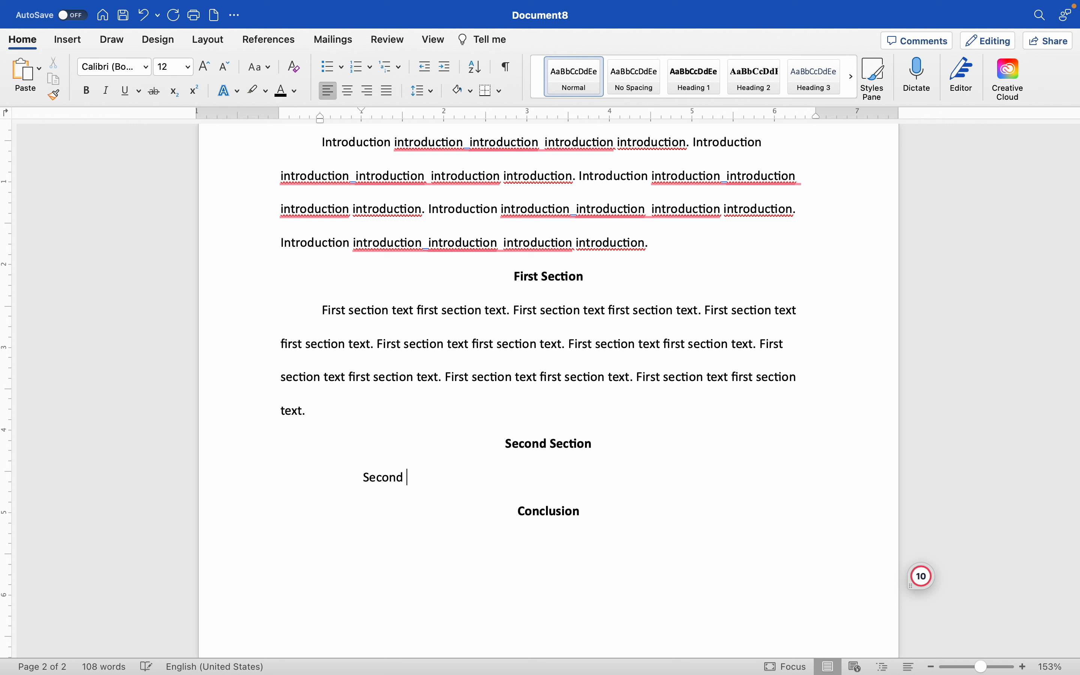
pyautogui.write('section text.')
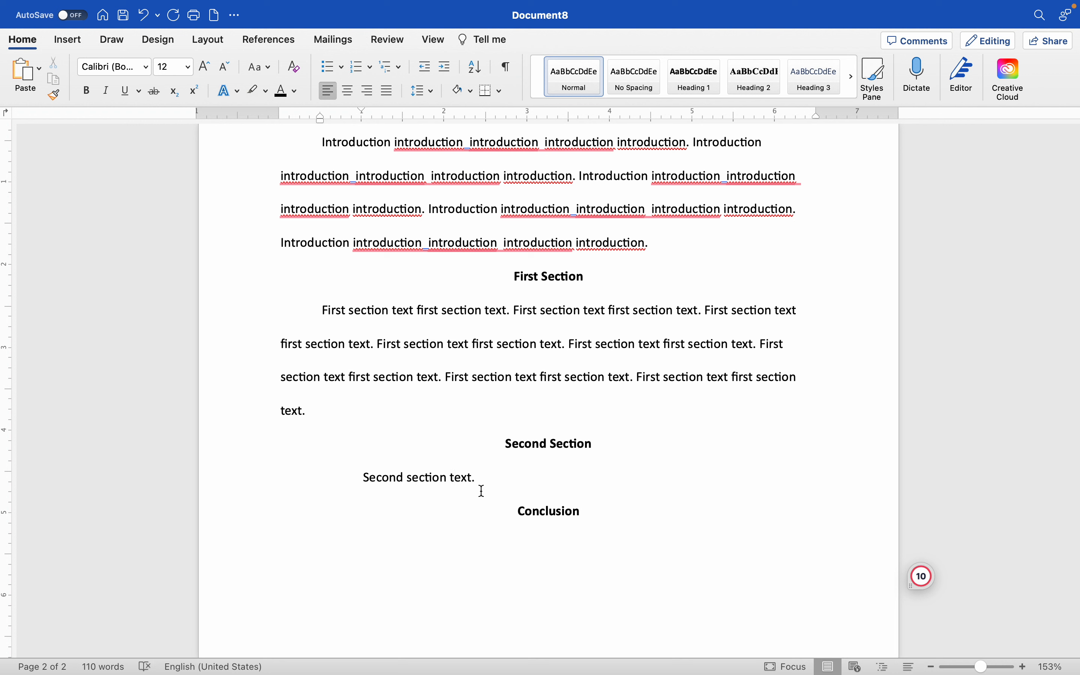
# Step: Copy the Second Section sentence and paste it four times after the original
pyautogui.click(481, 477)
pyautogui.moveTo(482, 478); pyautogui.dragTo(376, 476)
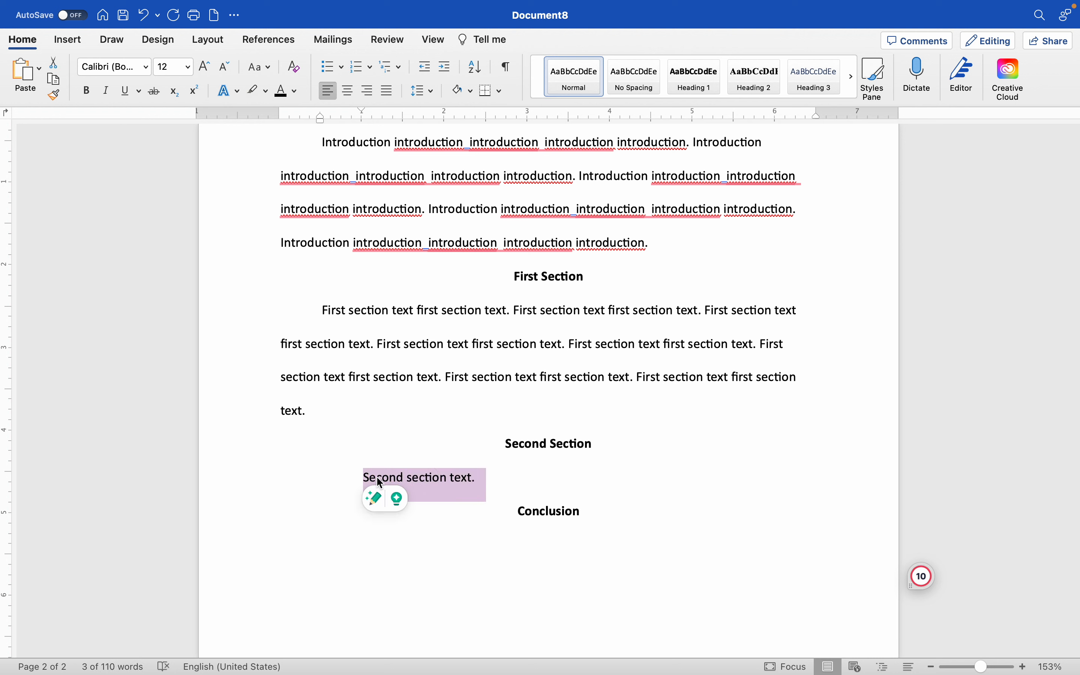
pyautogui.press('super+c')
pyautogui.click(491, 479)
pyautogui.press('super+v')
pyautogui.press('super+space')
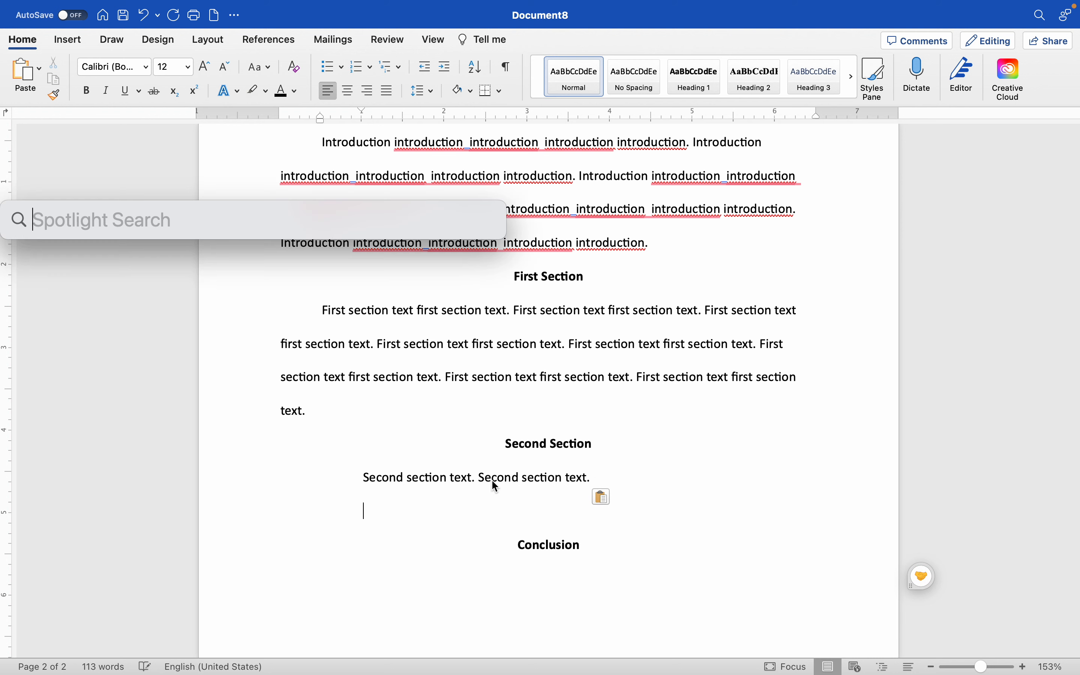
pyautogui.press('Escape')
pyautogui.click(608, 474)
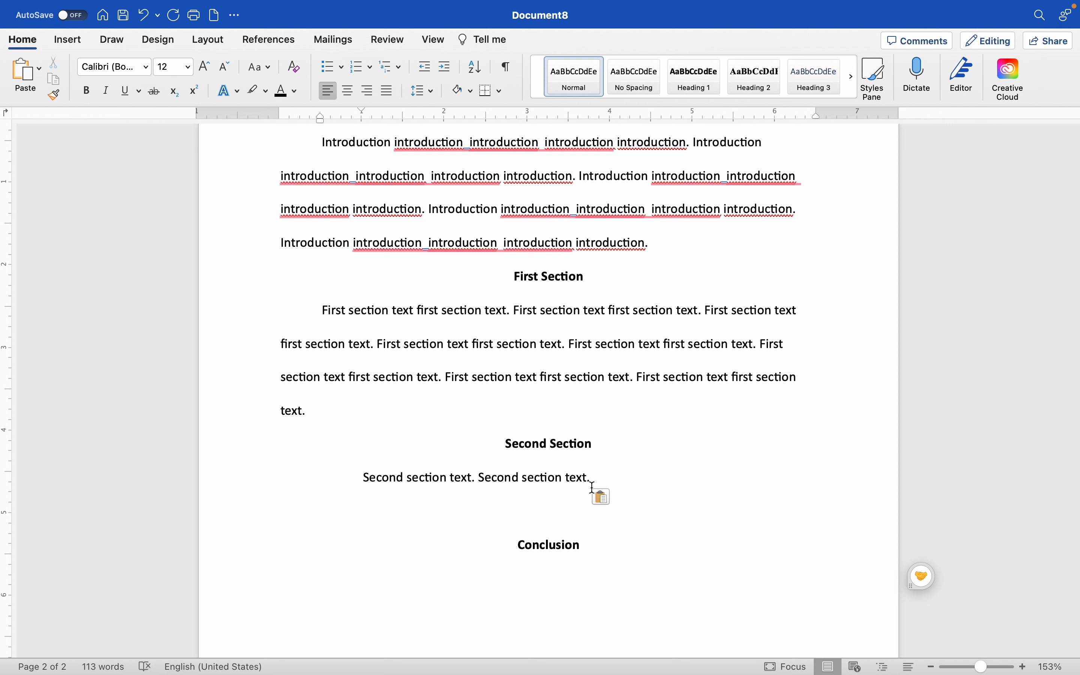
pyautogui.press('super+v')
pyautogui.press('super+v')
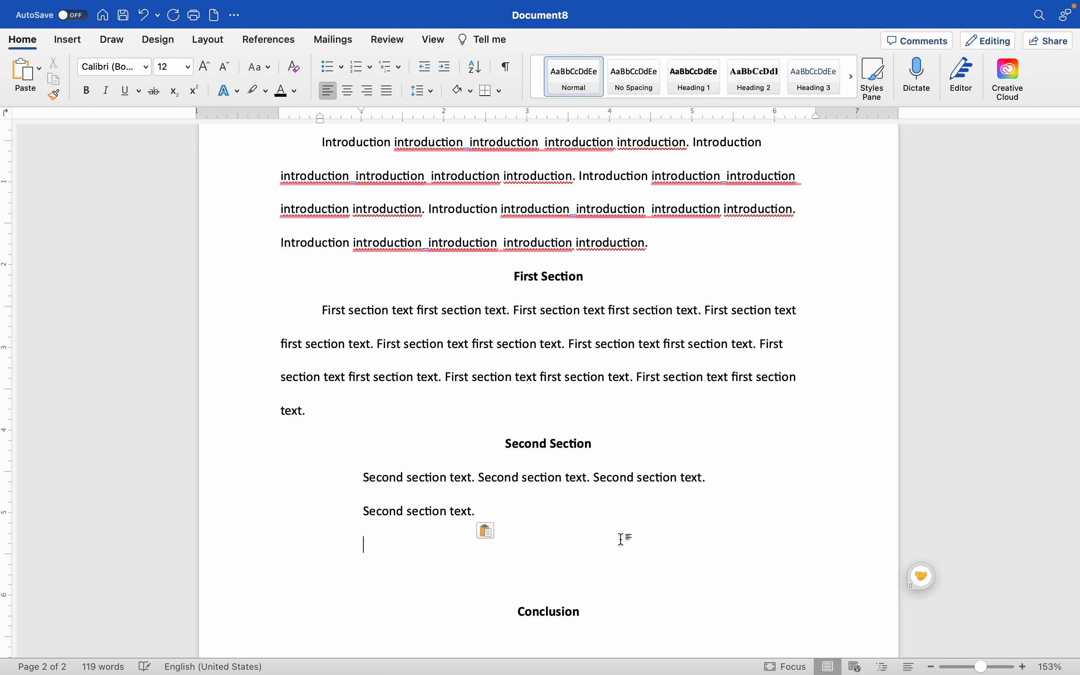
pyautogui.press('super+v')
# Step: Remove the line breaks between the pasted Second Section sentences so they form one paragraph
pyautogui.click(350, 516)
pyautogui.press('BackSpace')
pyautogui.press('BackSpace')
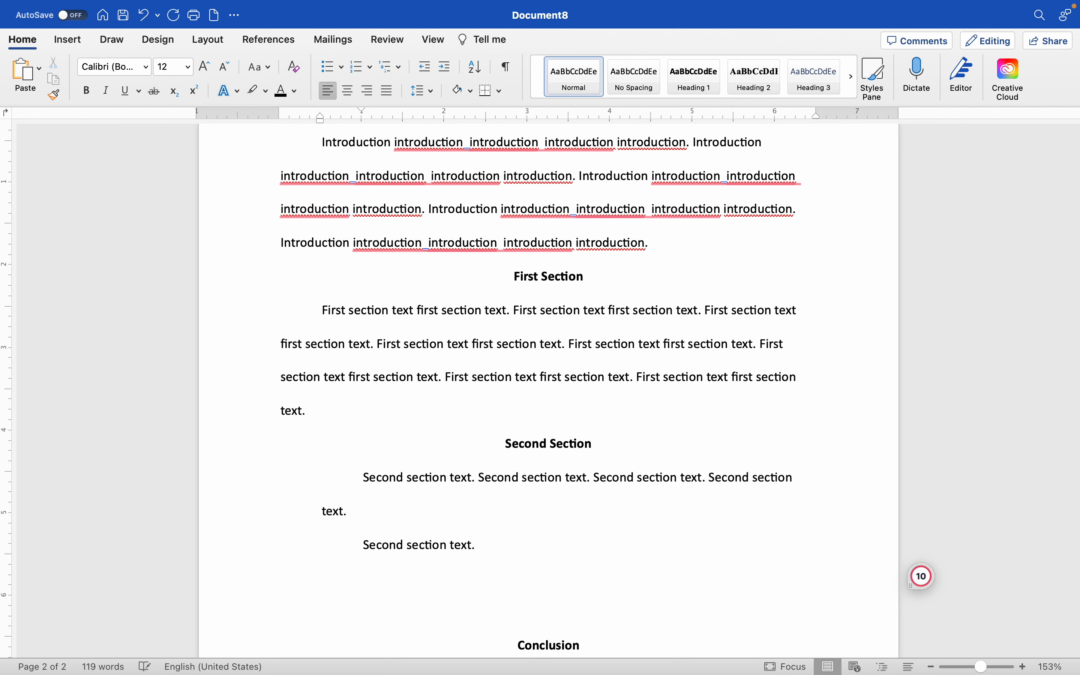
pyautogui.click(343, 549)
pyautogui.press('BackSpace')
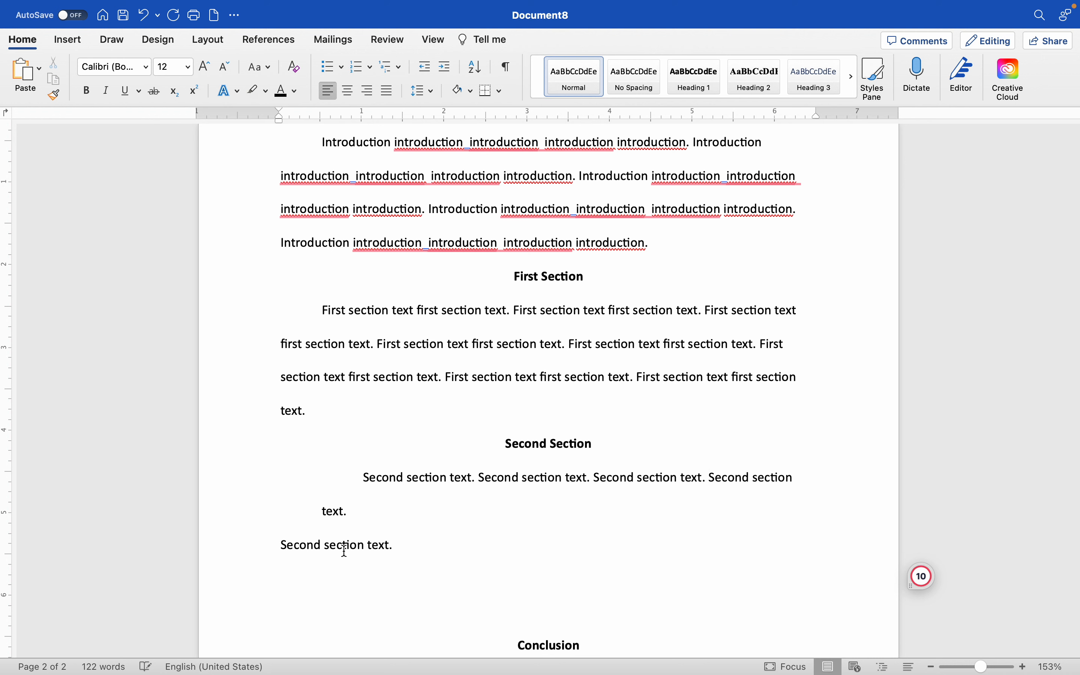
pyautogui.press('BackSpace')
# Step: Copy the last four Second Section sentences and paste them twice at the end of the paragraph
pyautogui.moveTo(473, 511)
pyautogui.mouseDown()
pyautogui.moveTo(429, 513)
pyautogui.moveTo(484, 495)
pyautogui.mouseUp()
pyautogui.hotkey('ctrl', 'c')
pyautogui.click(497, 523)
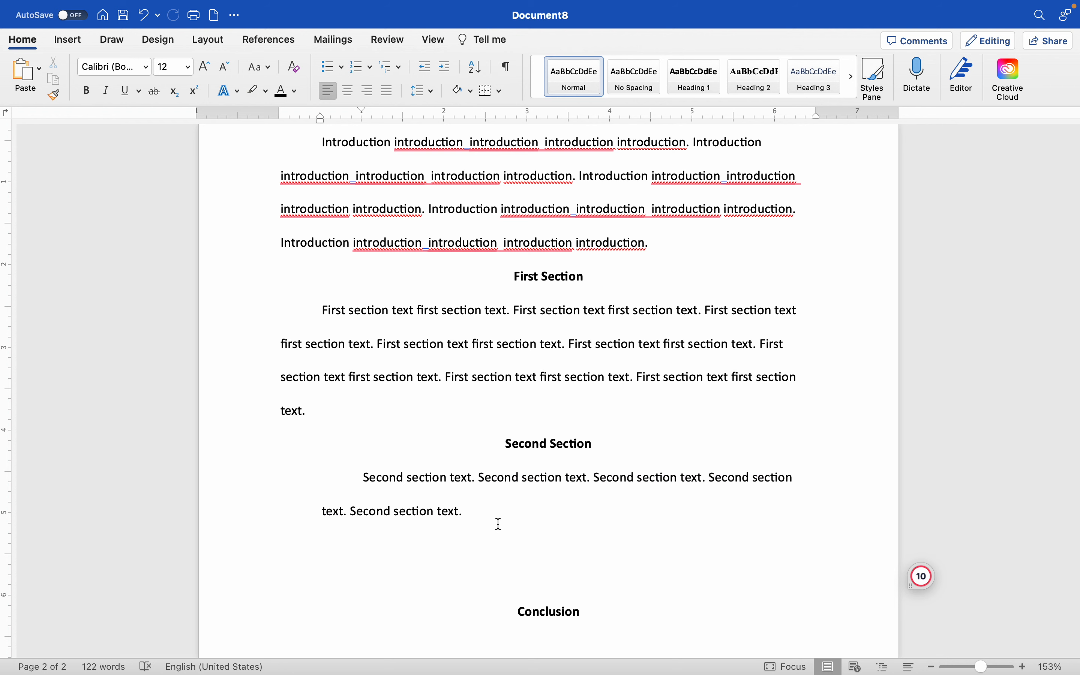
pyautogui.hotkey('ctrl', 'v')
pyautogui.hotkey('ctrl', 'v')
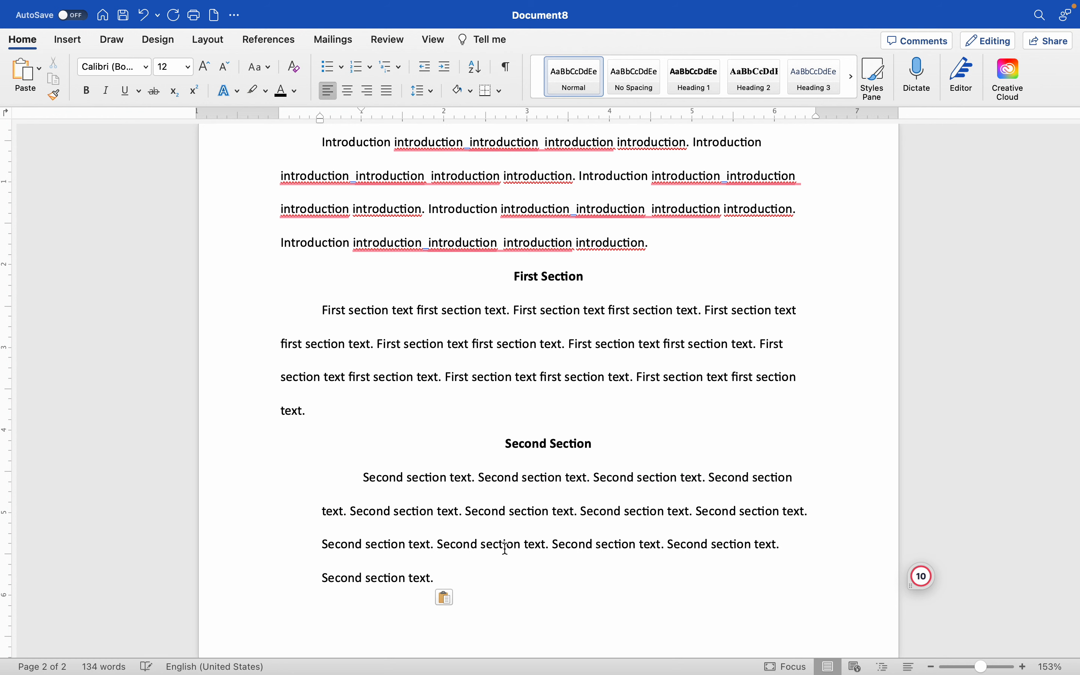
# Step: Align the Second Section paragraph to the margin with a first-line indent, and remove a blank line below it
pyautogui.scroll(-5, 409, 357)
pyautogui.click(342, 298)
pyautogui.press('BackSpace')
pyautogui.press('BackSpace')
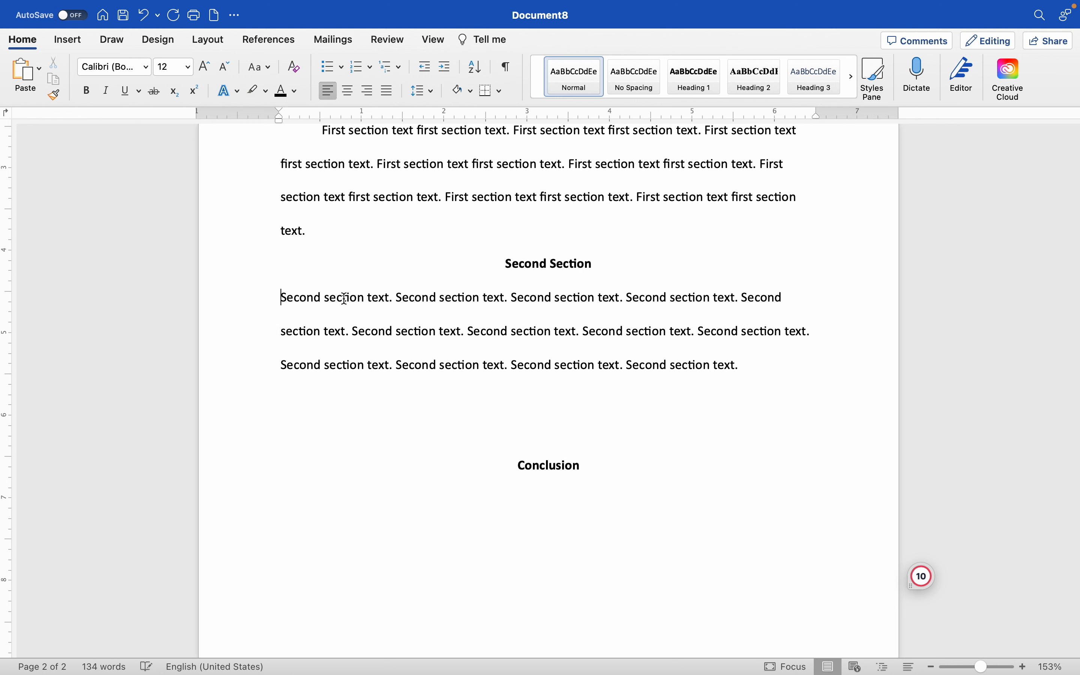
pyautogui.press('Tab')
pyautogui.click(634, 406)
pyautogui.press('BackSpace')
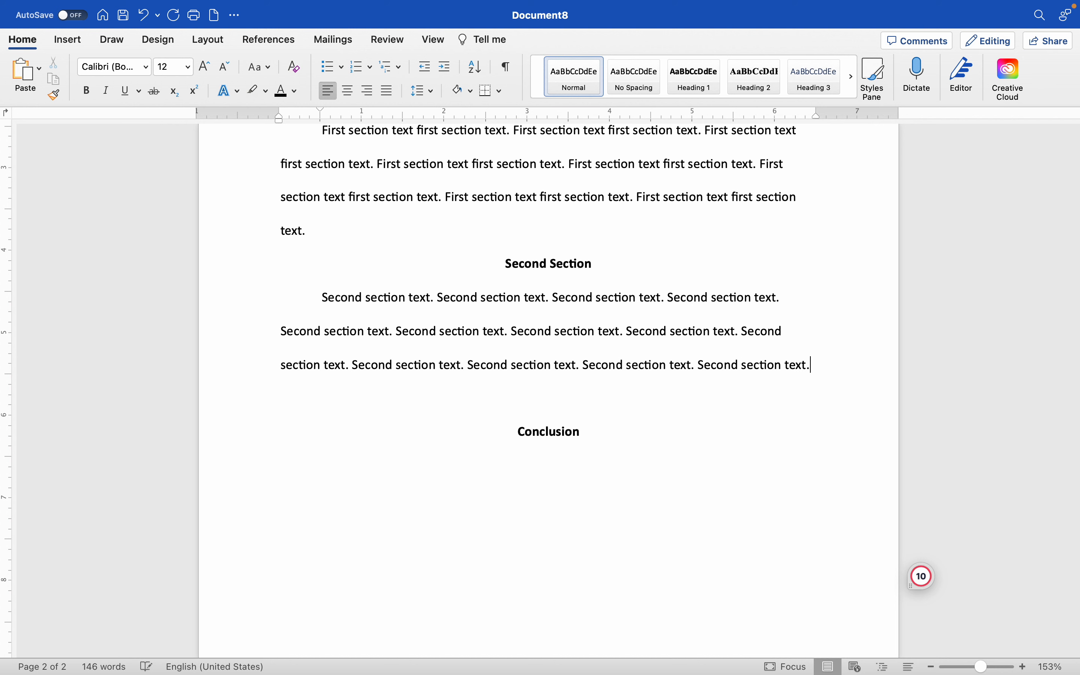
# Step: Add the line "Conclusion conclusion conclusion." beneath the Conclusion heading, correcting the misspelled word with the spelling suggestion
pyautogui.click(614, 441)
pyautogui.press('Return')
pyautogui.write('Conclusion conculsion con')
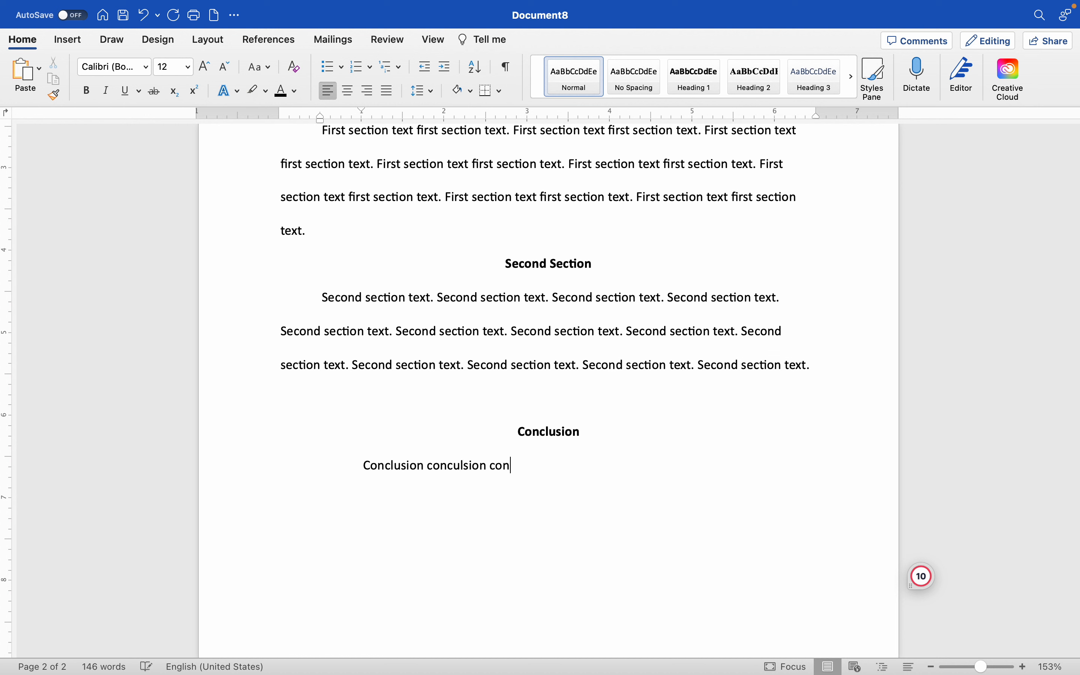
pyautogui.write('clusion')
pyautogui.press('BackSpace')
pyautogui.press('BackSpace')
pyautogui.click(460, 466)
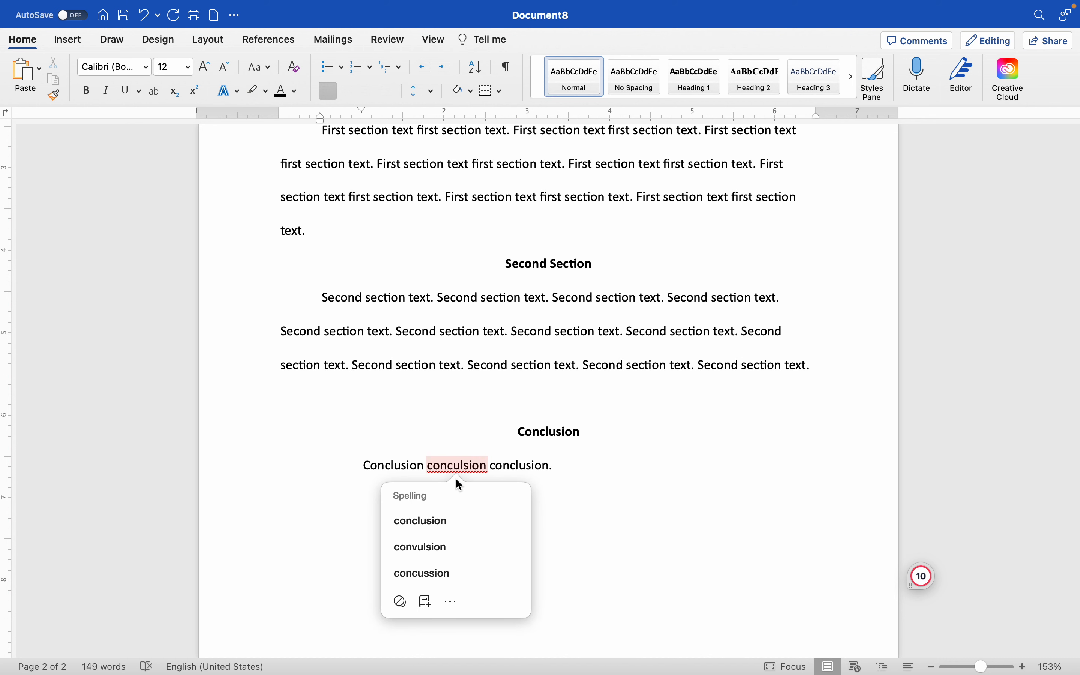
pyautogui.click(445, 518)
# Step: Switch to the quiz page in Firefox and review the Question 1 submission requirements
pyautogui.scroll(20, 482, 183)
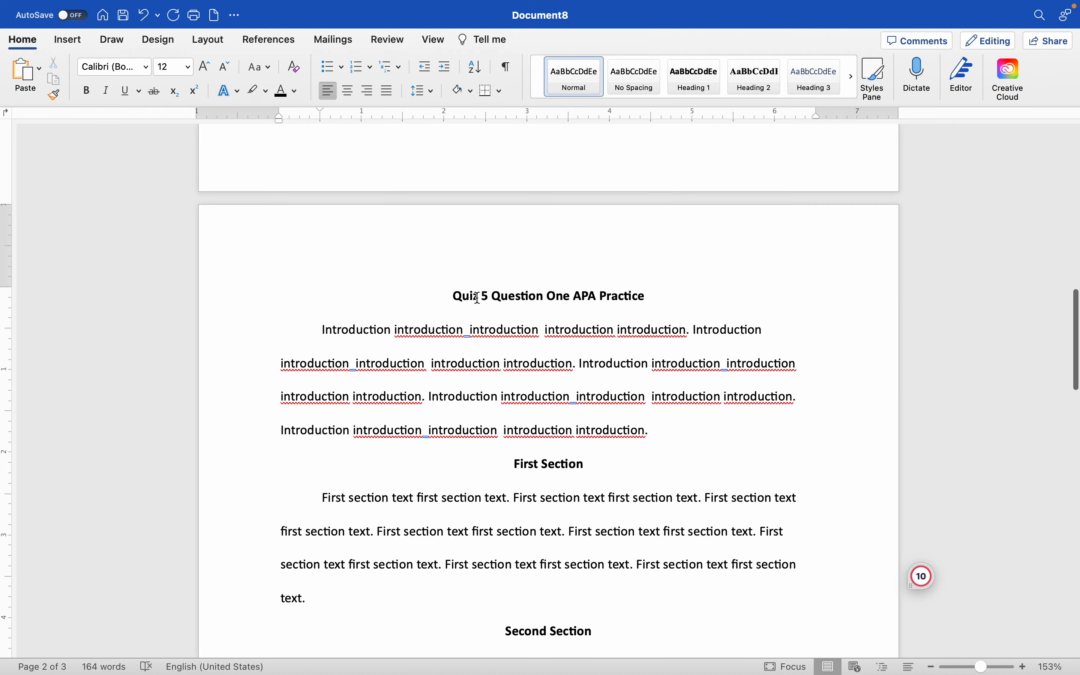
pyautogui.scroll(15, 477, 297)
pyautogui.hotkey('ctrl', 'Up')
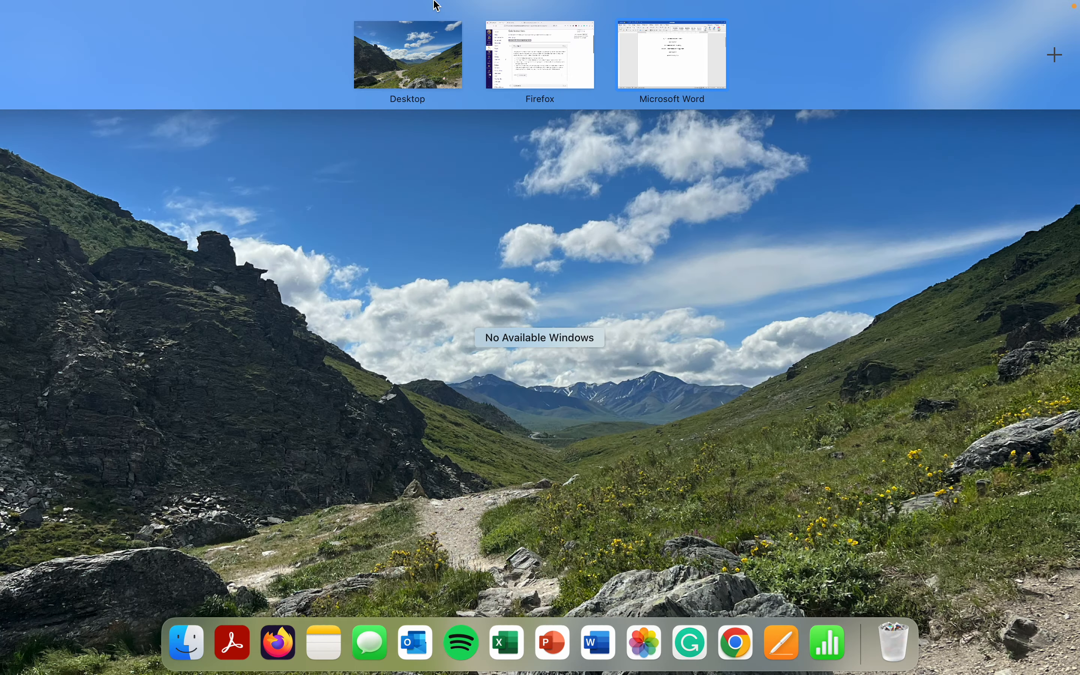
pyautogui.click(541, 84)
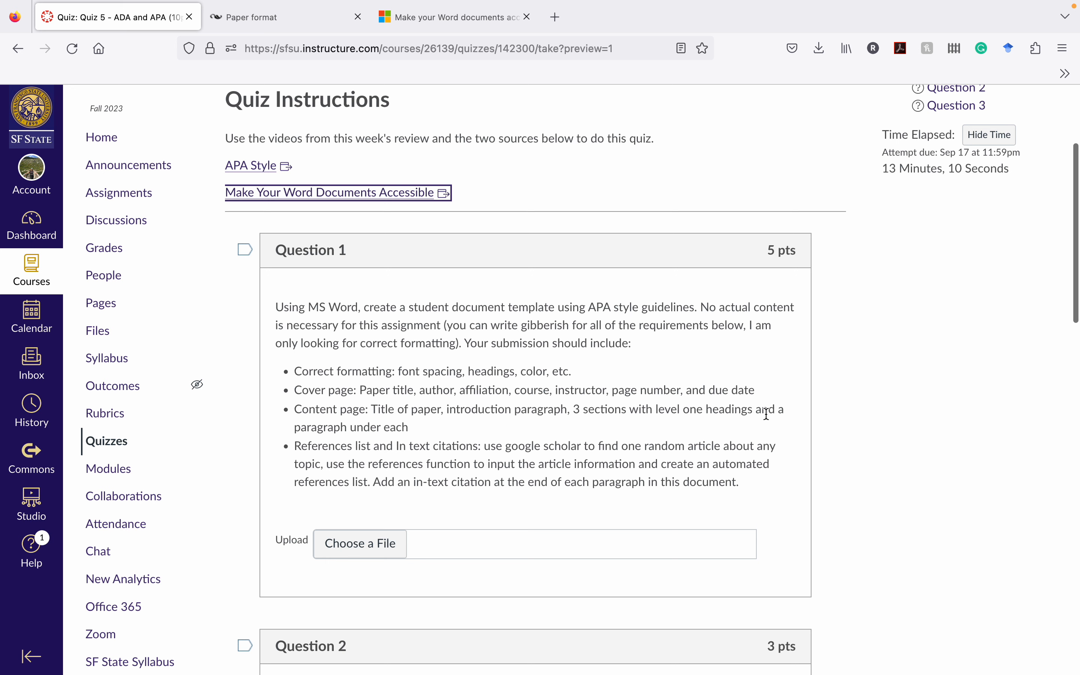
# Step: Search the web for "google scholar" in a new Firefox tab and open the Google Scholar site
pyautogui.scroll(-1, 538, 414)
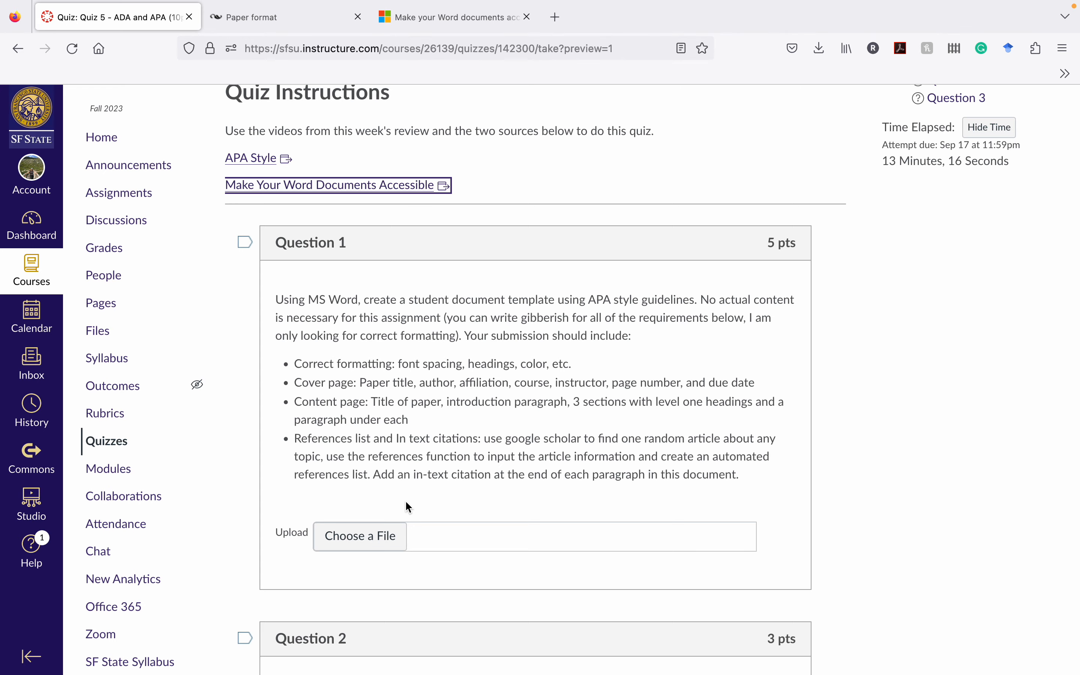
pyautogui.hotkey('ctrl', 'Up')
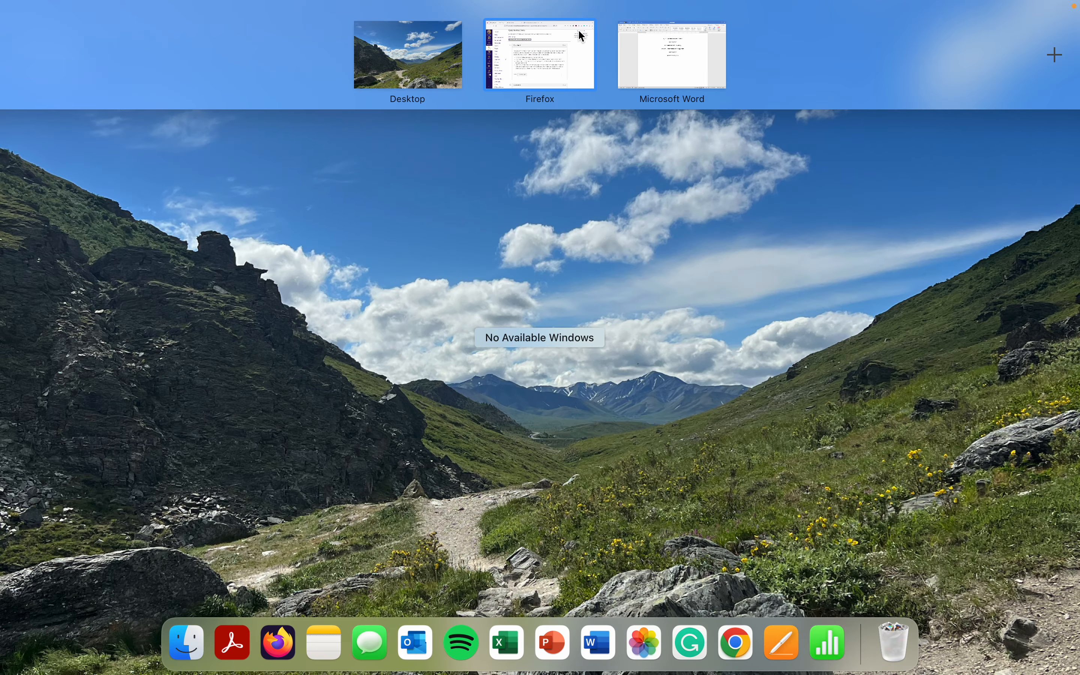
pyautogui.click(550, 48)
pyautogui.hotkey('ctrl', 't')
pyautogui.write('google scholar')
pyautogui.press('Return')
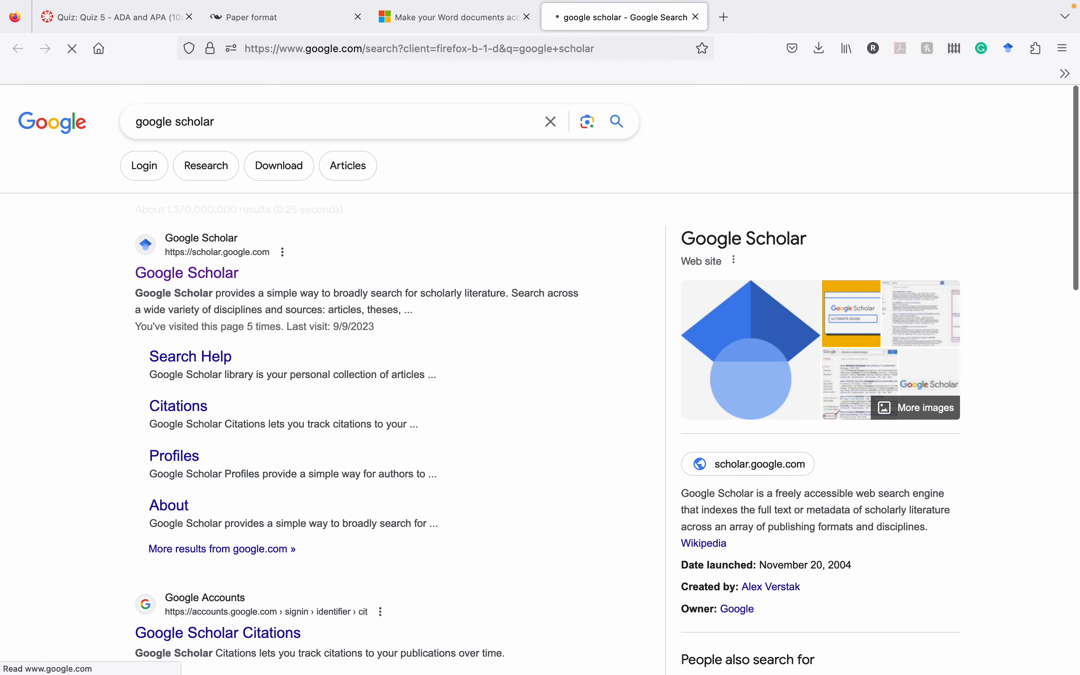
pyautogui.click(195, 284)
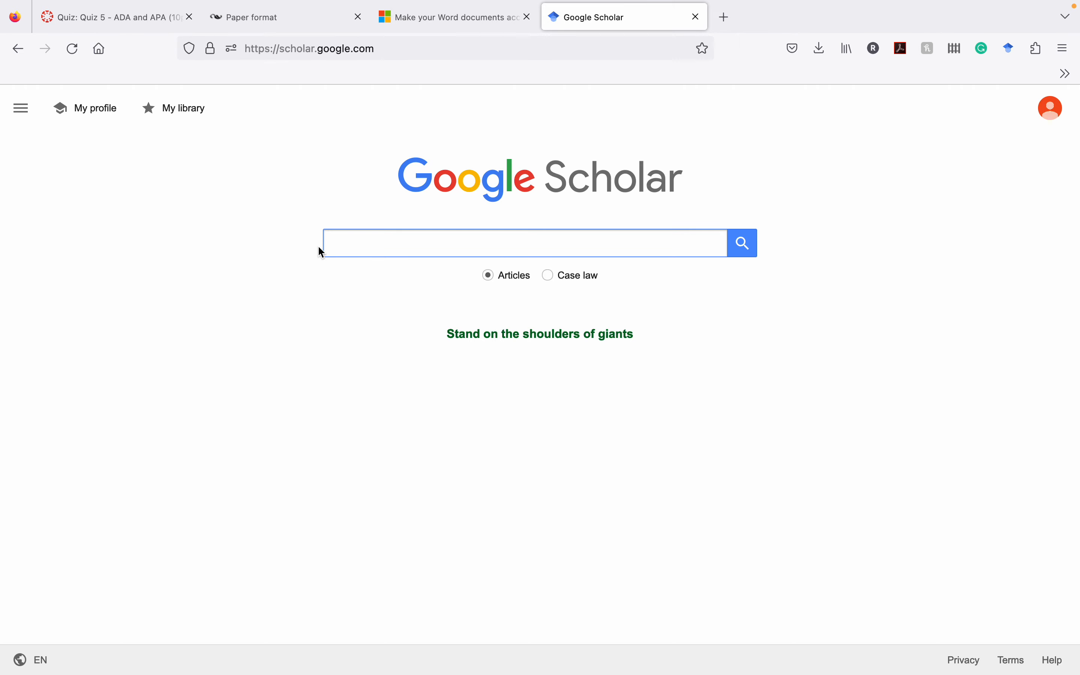
# Step: Search Google Scholar for "recreation activities" and open the article "Recreation–need and importance in modern society"
pyautogui.write('recreation')
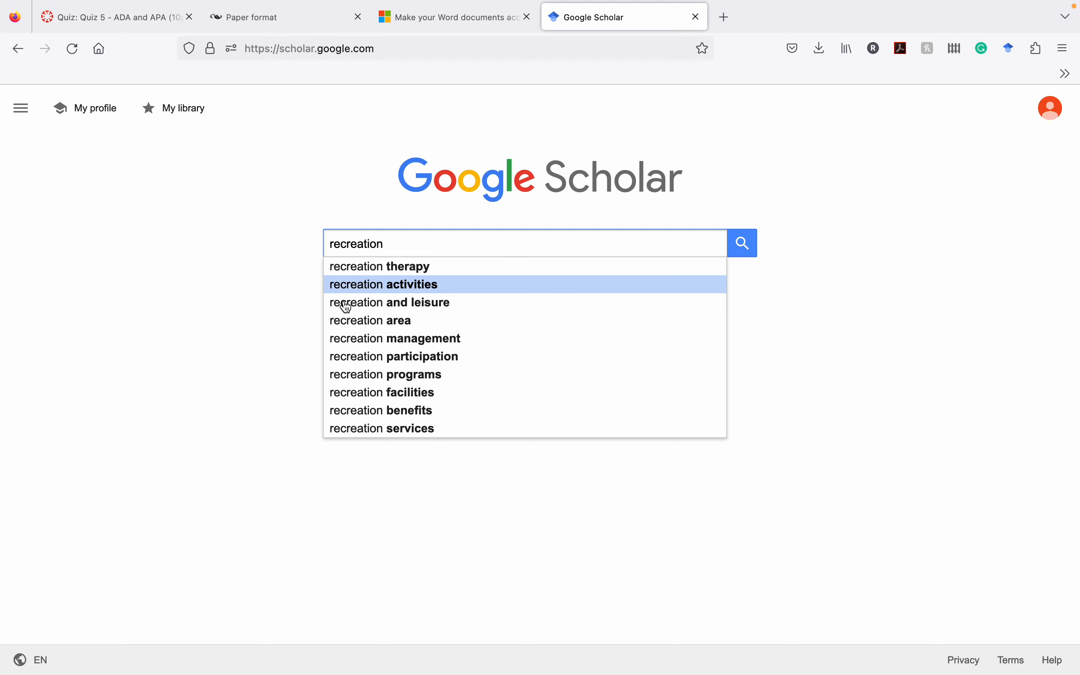
pyautogui.click(378, 285)
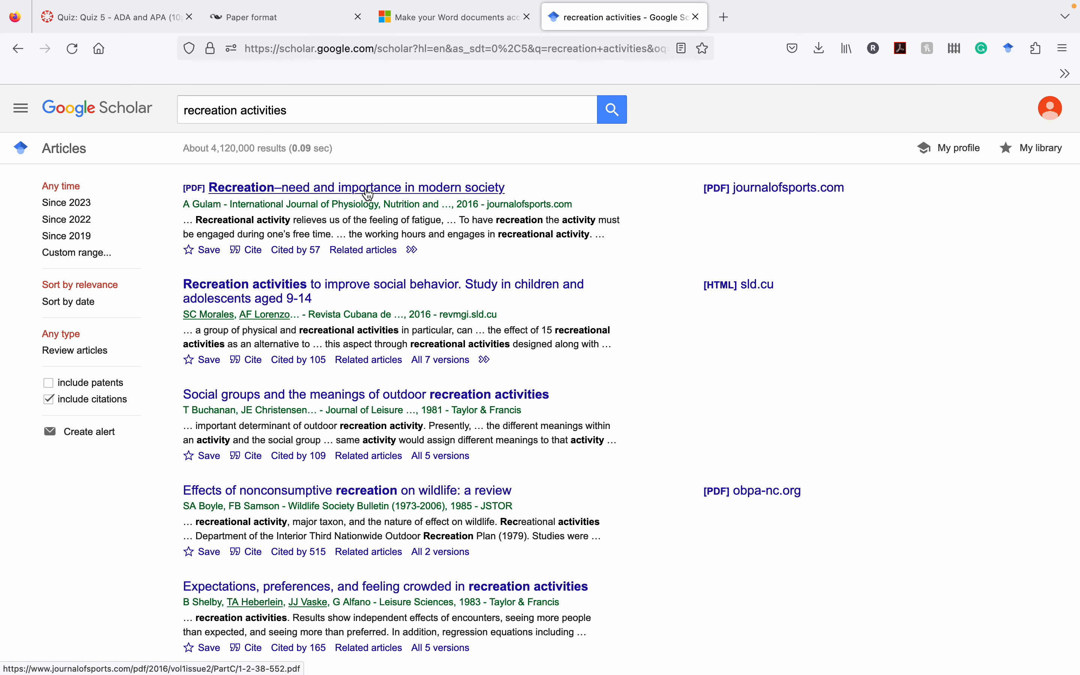
pyautogui.click(370, 195)
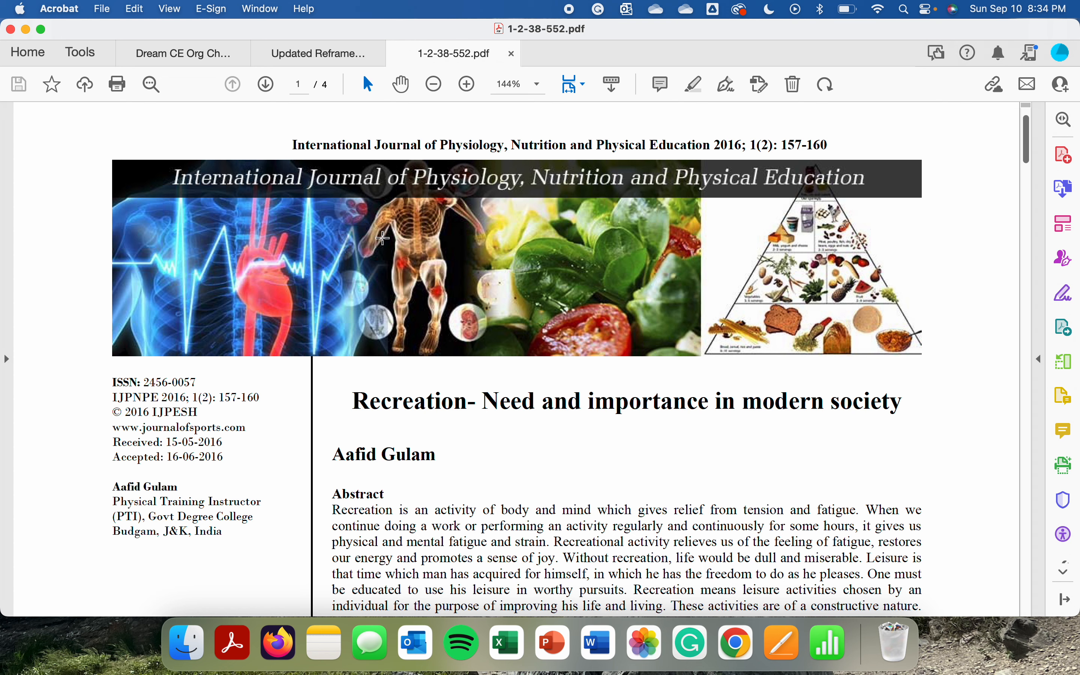
# Step: Switch to the Word document and insert a page break after the Conclusion paragraph
pyautogui.hotkey('ctrl', 'Up')
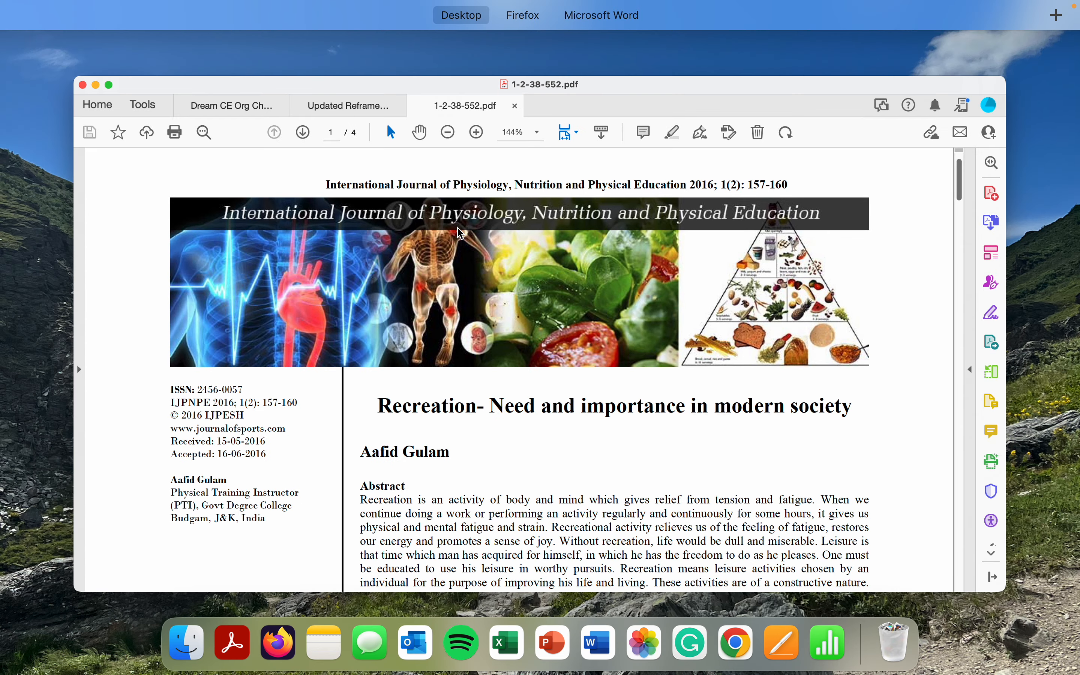
pyautogui.click(601, 14)
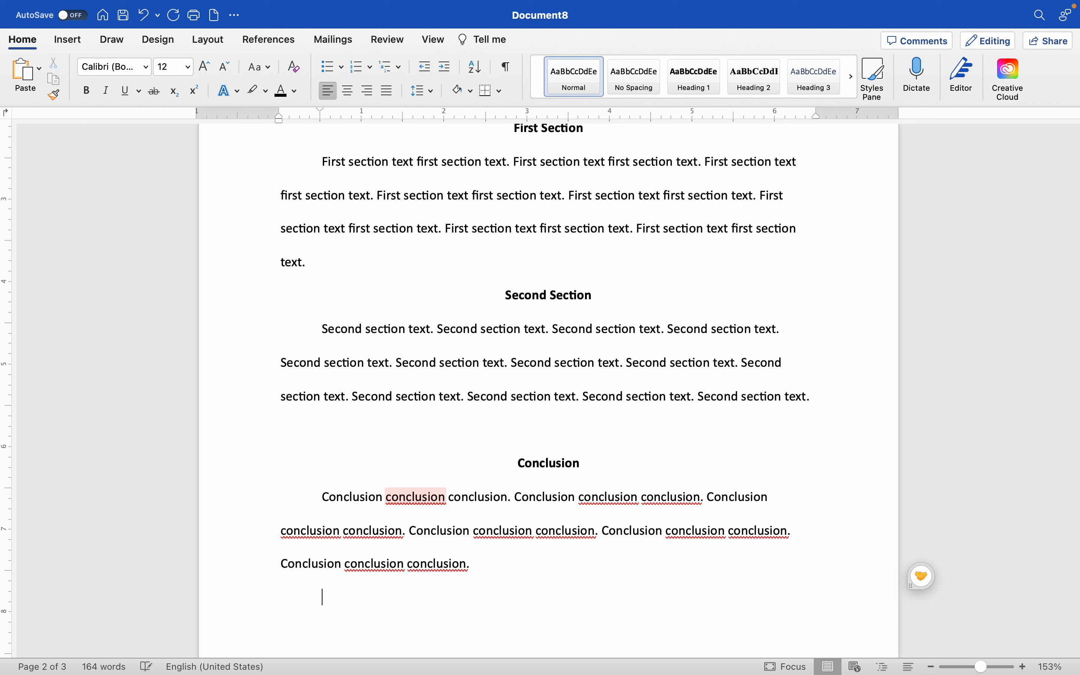
pyautogui.click(68, 40)
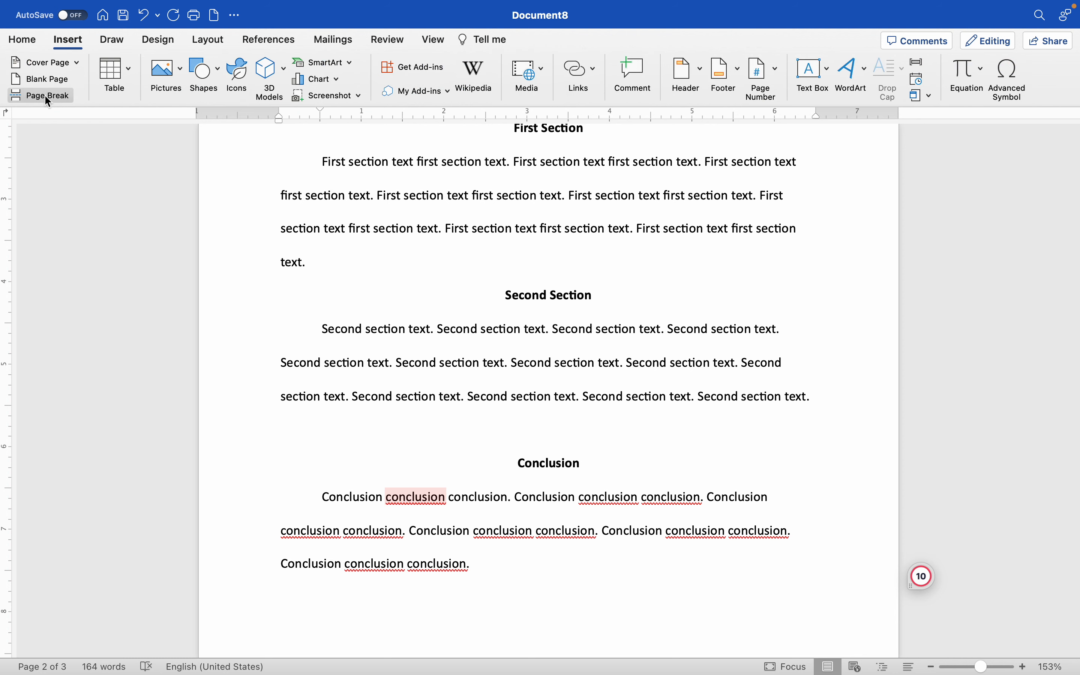
pyautogui.click(47, 95)
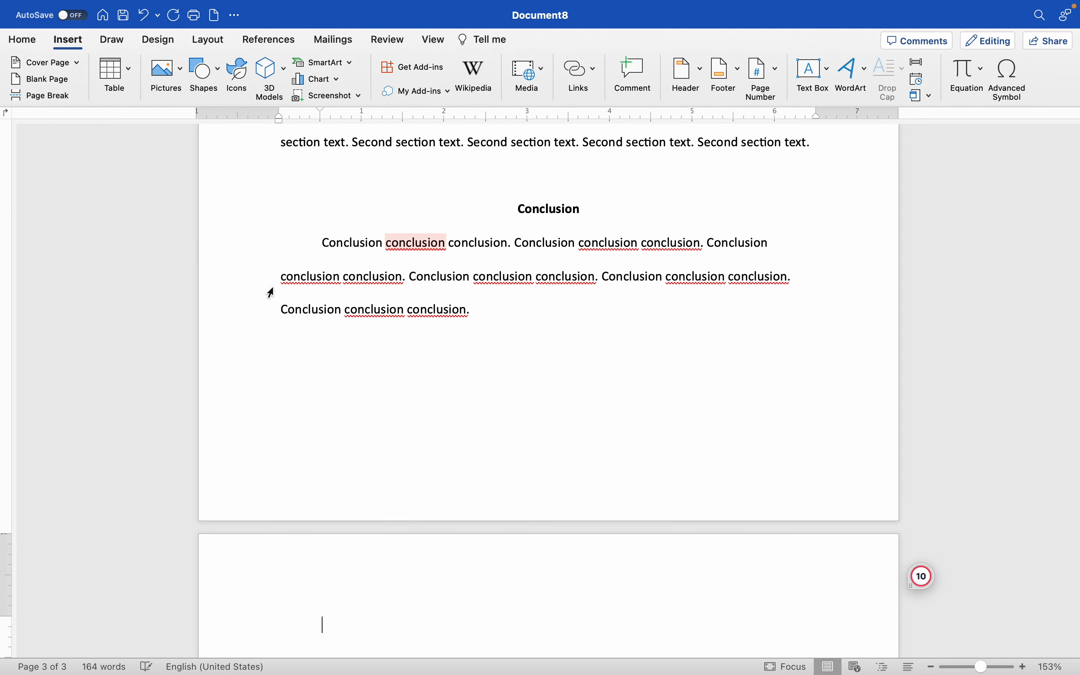
# Step: Start a new APA citation source of type "Article in a journal" and move its dialog higher on the page
pyautogui.click(264, 40)
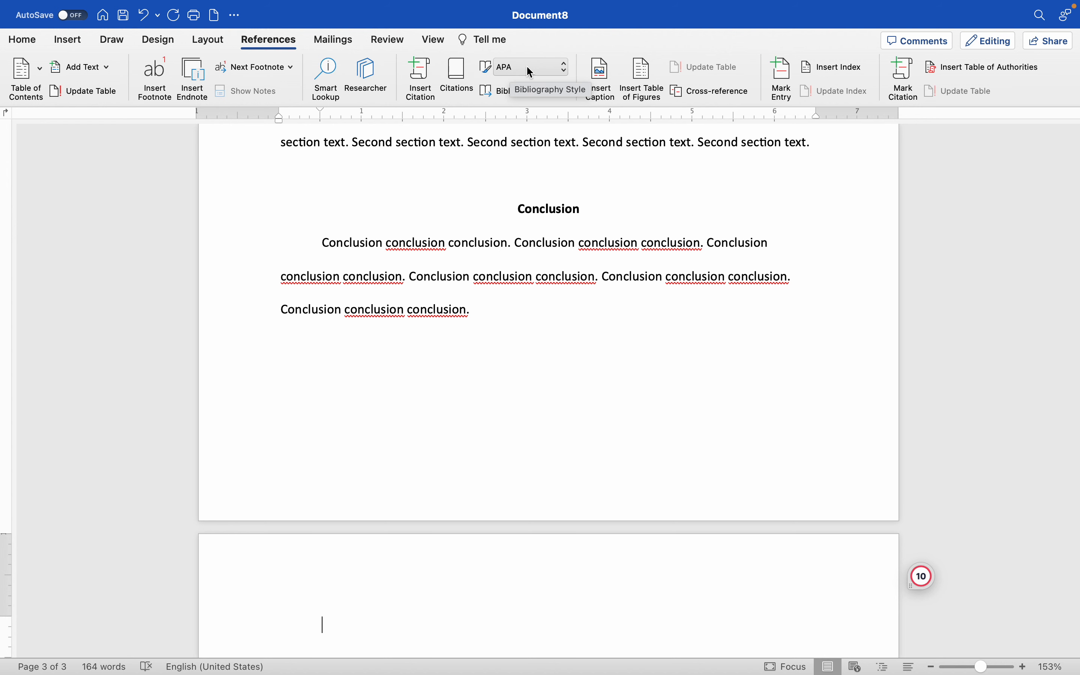
pyautogui.click(422, 75)
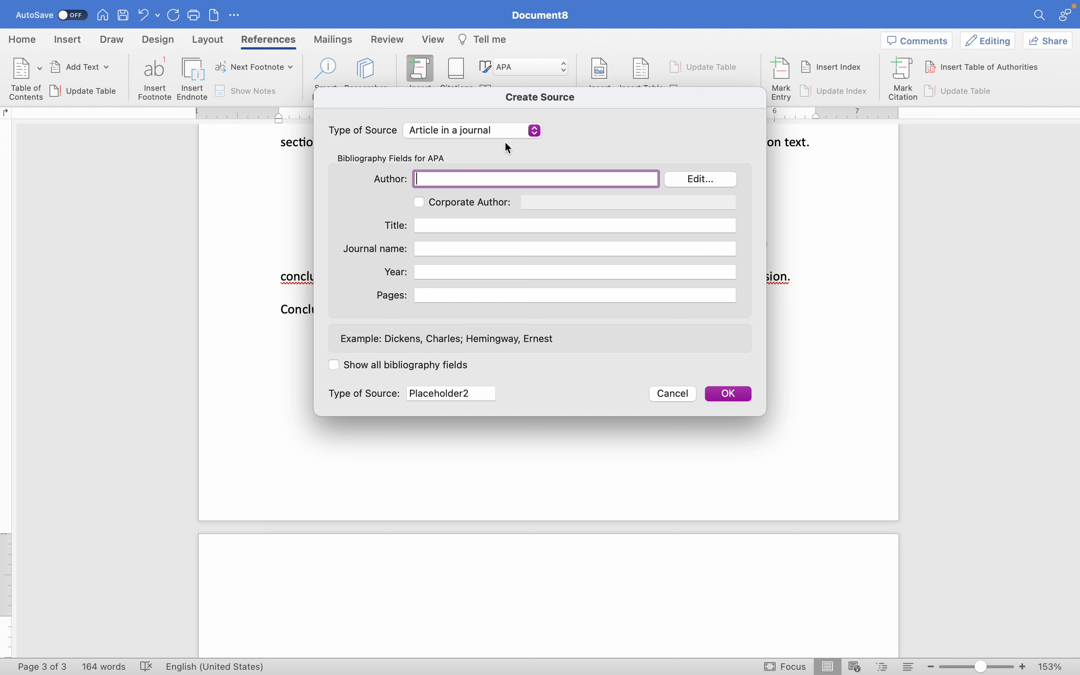
pyautogui.click(514, 132)
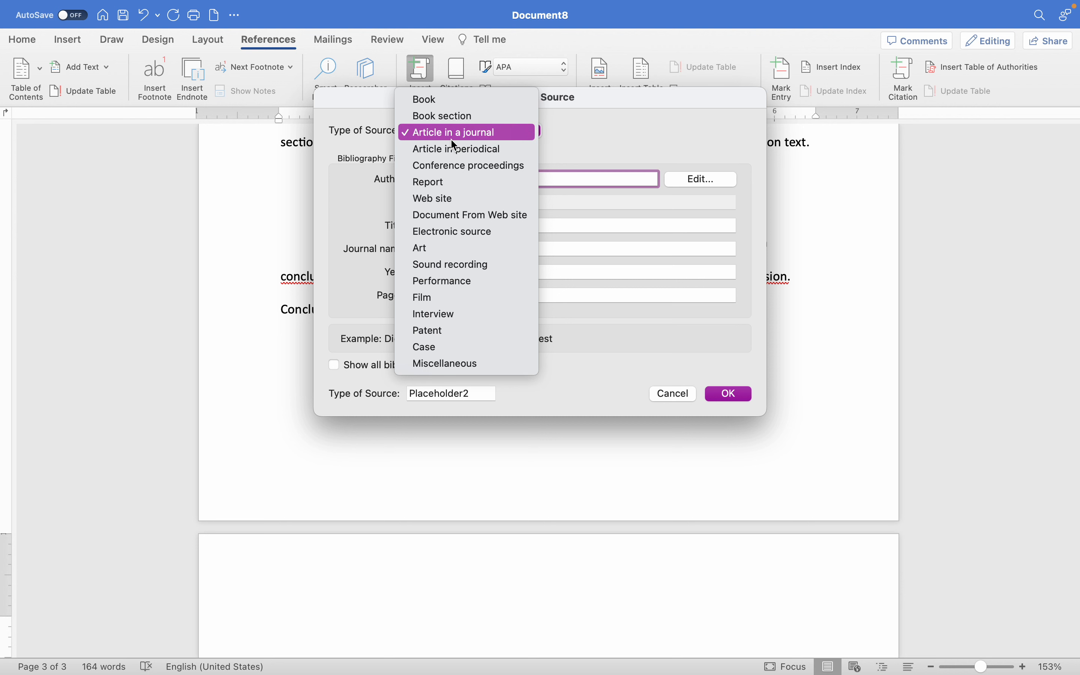
pyautogui.click(510, 132)
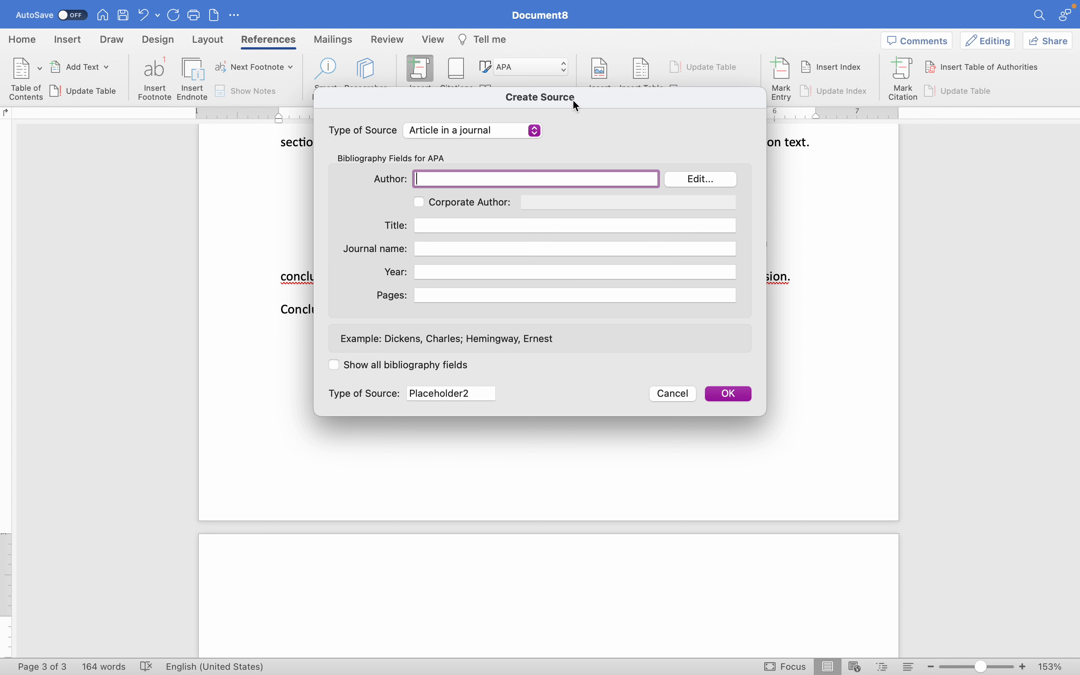
pyautogui.moveTo(573, 99); pyautogui.dragTo(545, 47)
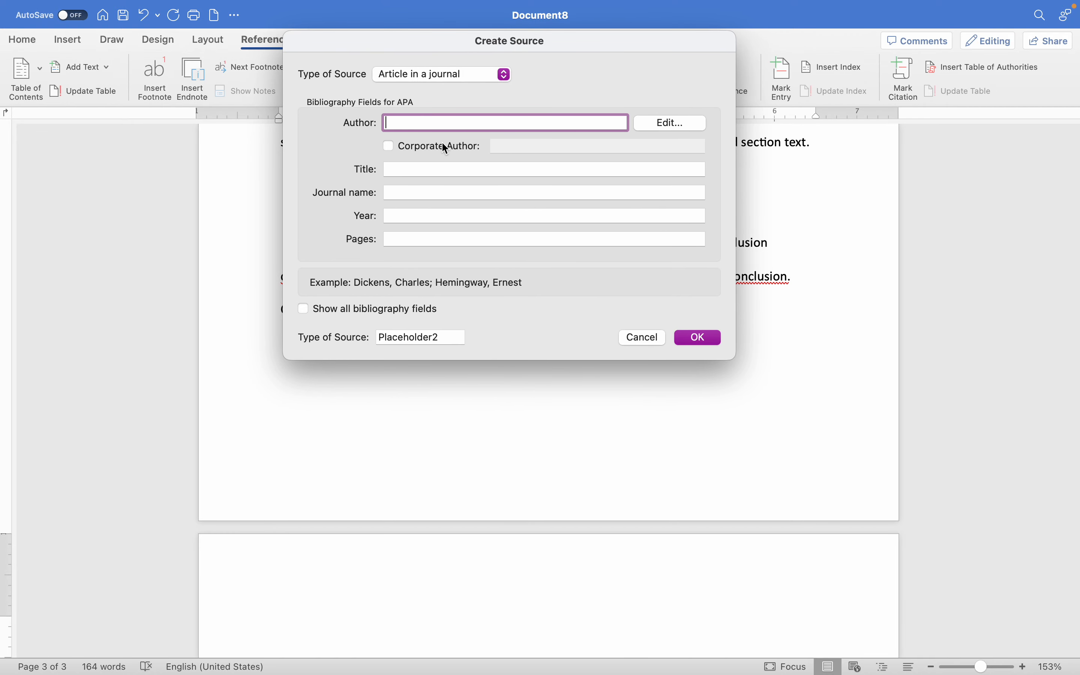
# Step: Look at the article PDF in Acrobat and the Google Scholar results in Firefox, and return to the Word source dialog
pyautogui.hotkey('ctrl', 'Up')
pyautogui.click(461, 15)
pyautogui.hotkey('ctrl', 'Up')
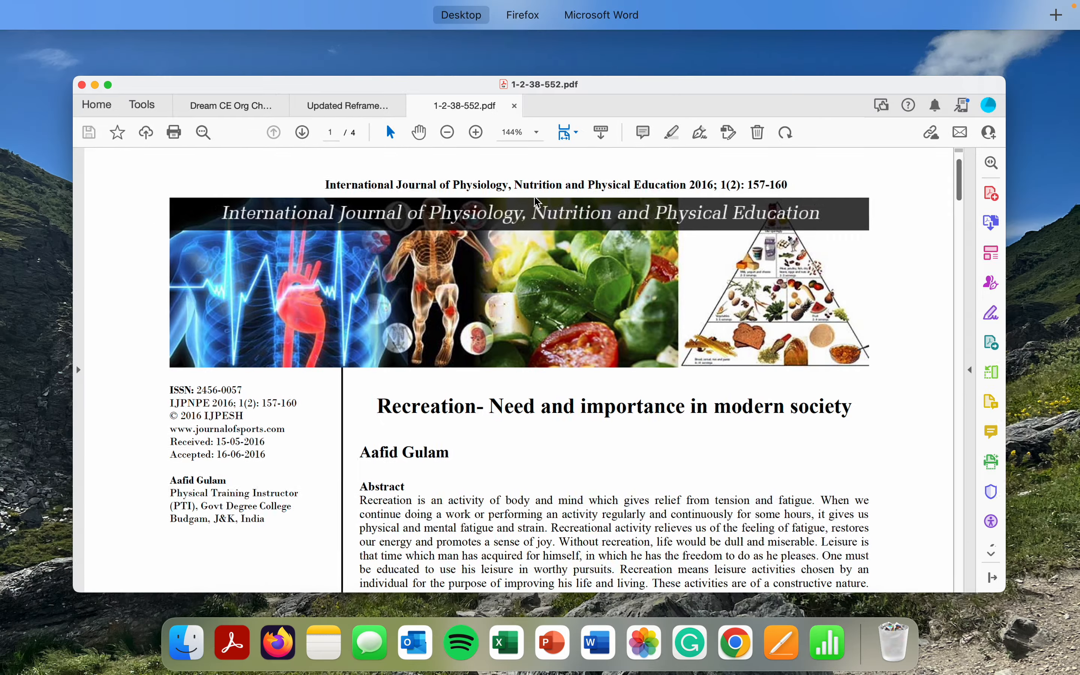
pyautogui.click(552, 55)
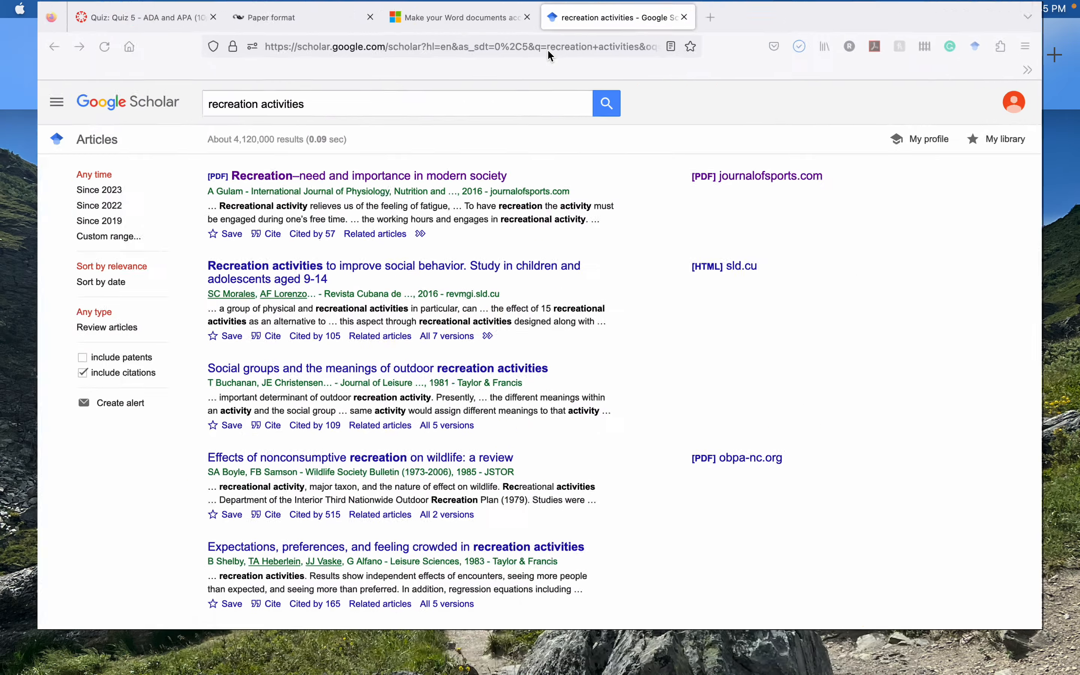
pyautogui.hotkey('ctrl', 'Up')
pyautogui.click(651, 60)
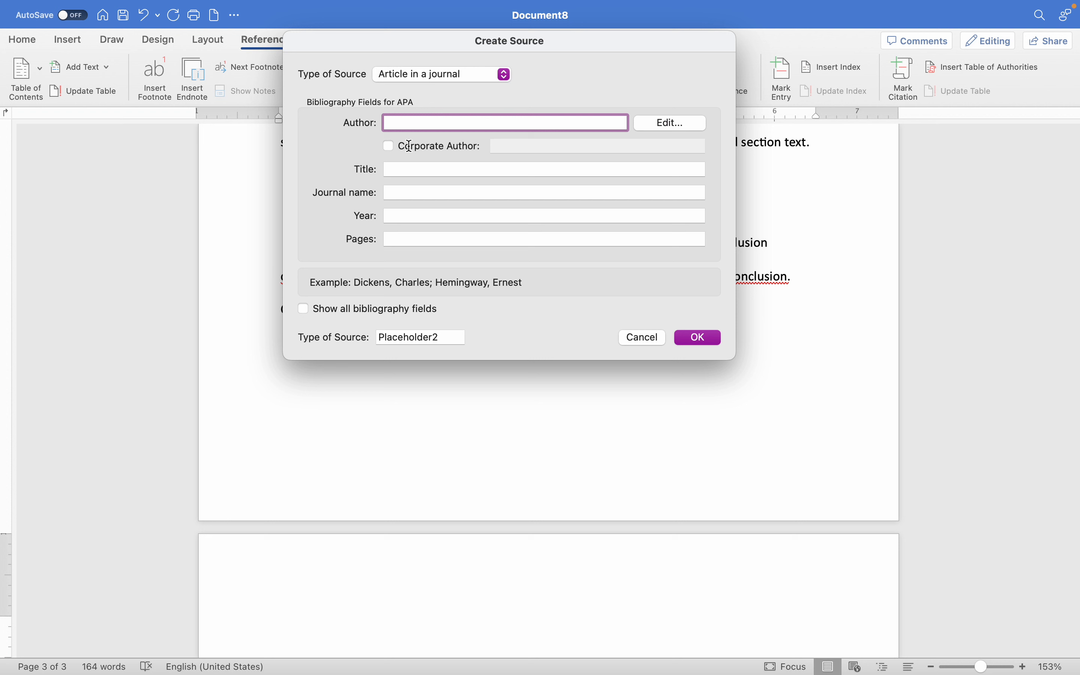
# Step: Fill in the source's author as "Last, First." and its title as "The title of the article you chose."
pyautogui.write('Last, First')
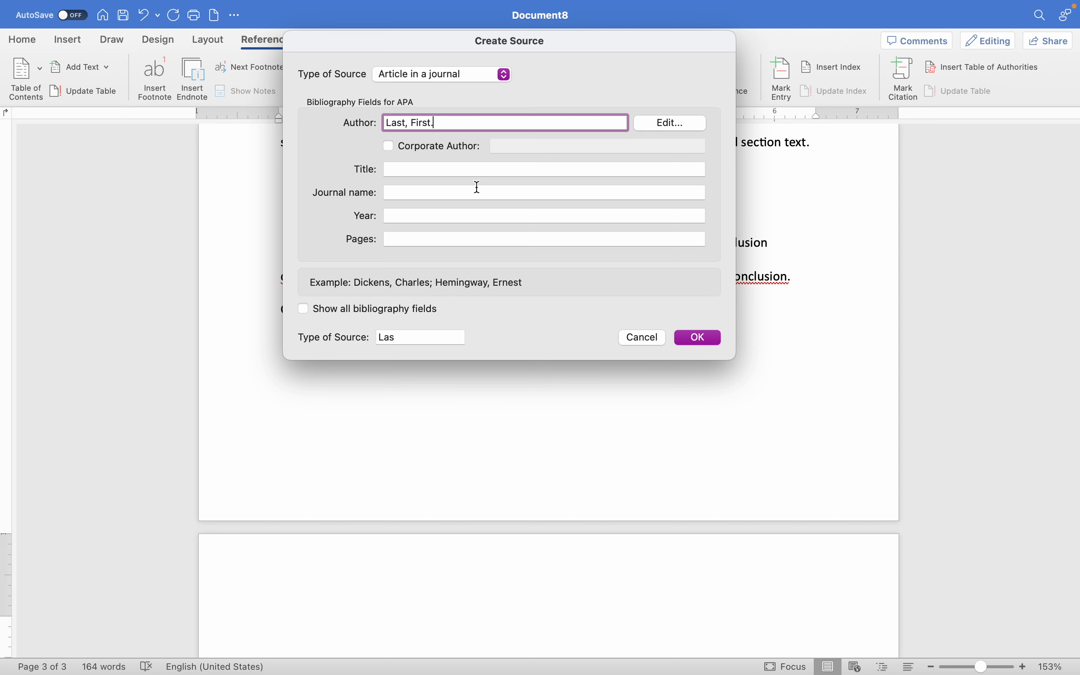
pyautogui.write('.')
pyautogui.click(387, 171)
pyautogui.write('Th')
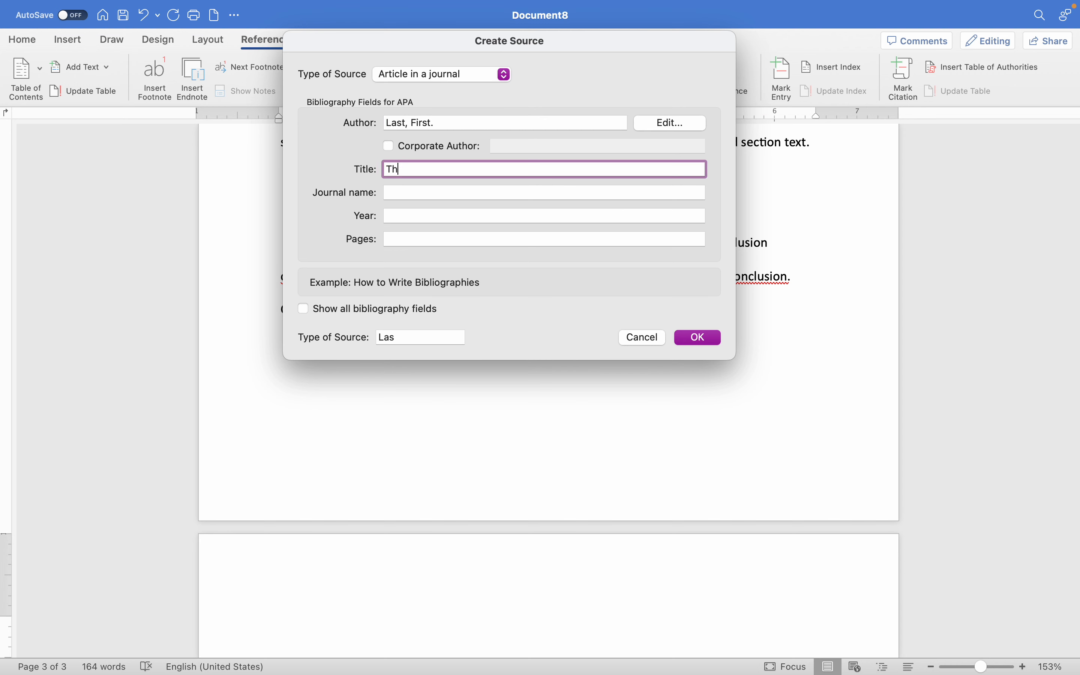
pyautogui.write('e title of the article you cho')
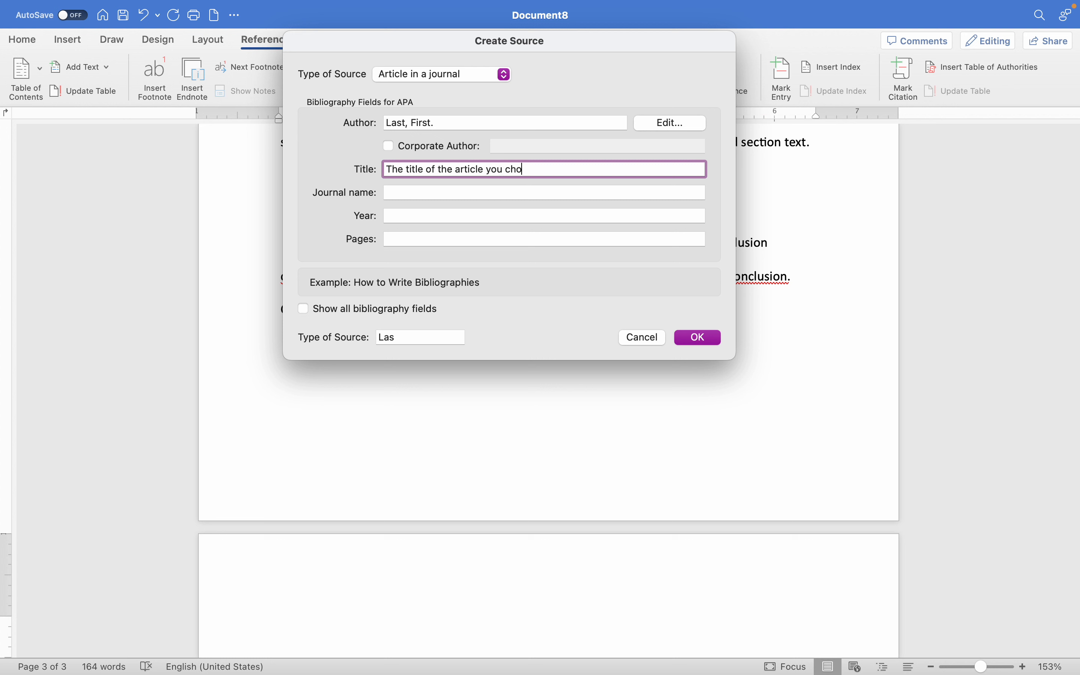
pyautogui.write('se.')
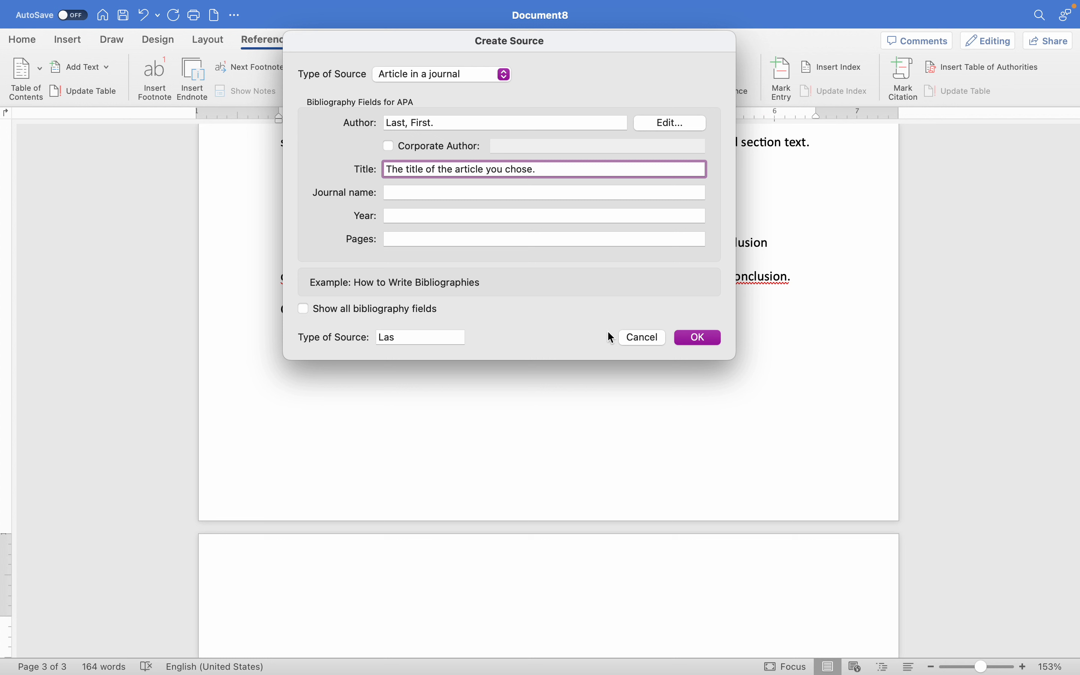